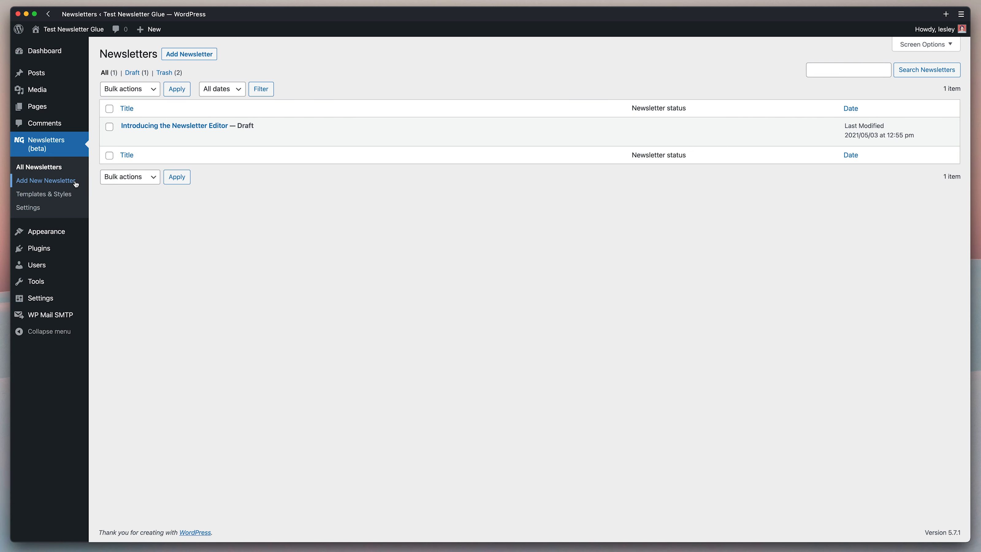
Start a new newsletter, then go to Newsletters > Templates & Styles and choose Add New.
{"action": "left_click", "coordinate": [207, 54]}
{"action": "left_click", "coordinate": [63, 194]}
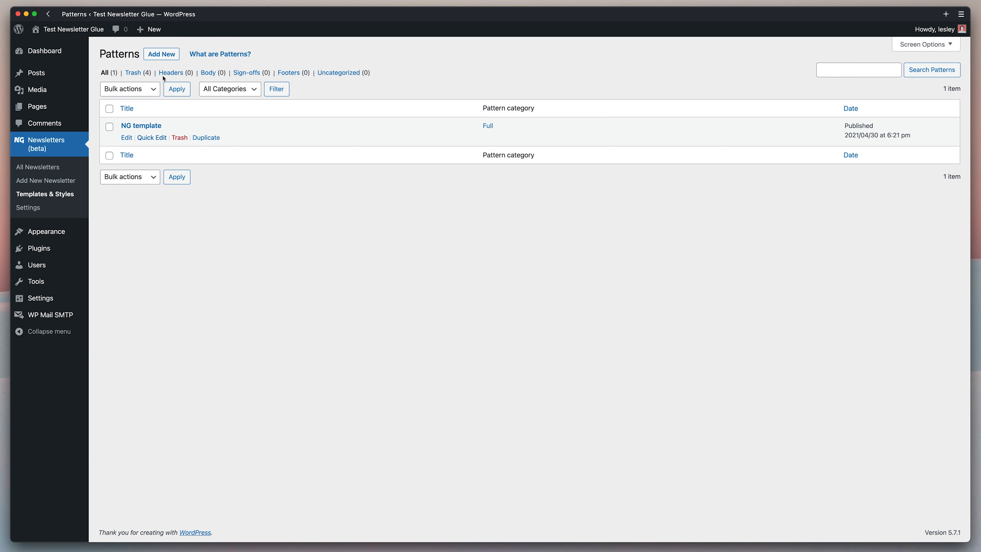
{"action": "left_click", "coordinate": [165, 59]}
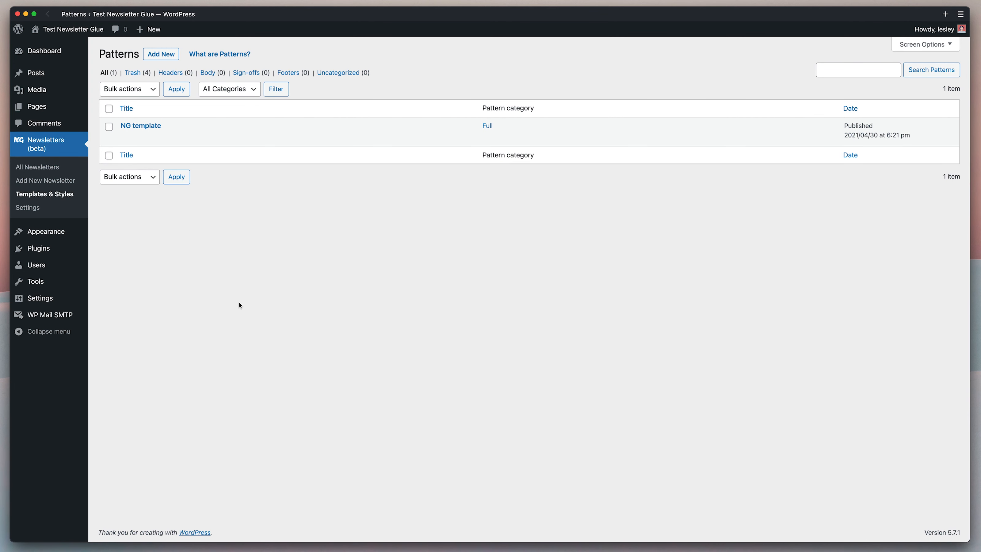
{"action": "left_click", "coordinate": [48, 206]}
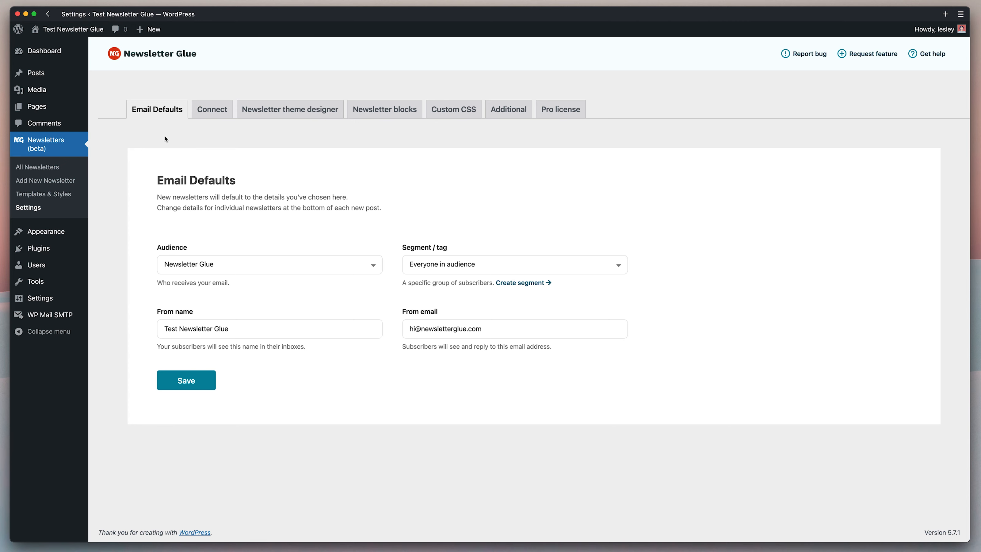
{"action": "left_click", "coordinate": [217, 119]}
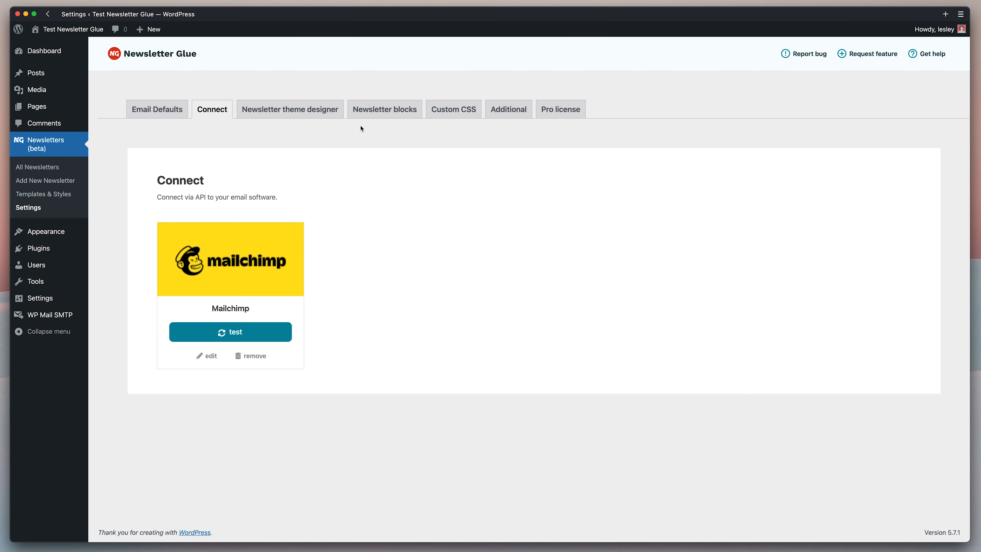
{"action": "left_click", "coordinate": [392, 113]}
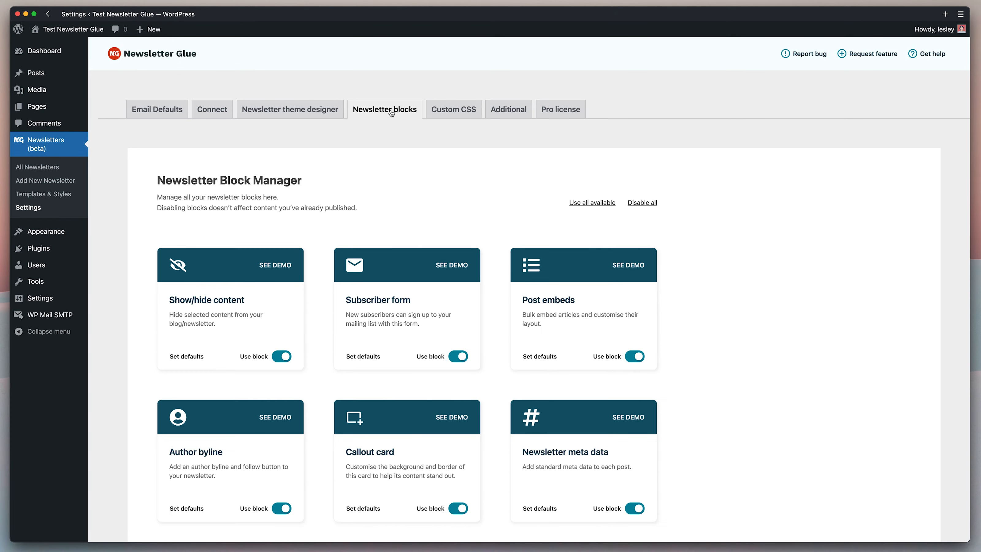
{"action": "left_click", "coordinate": [311, 116]}
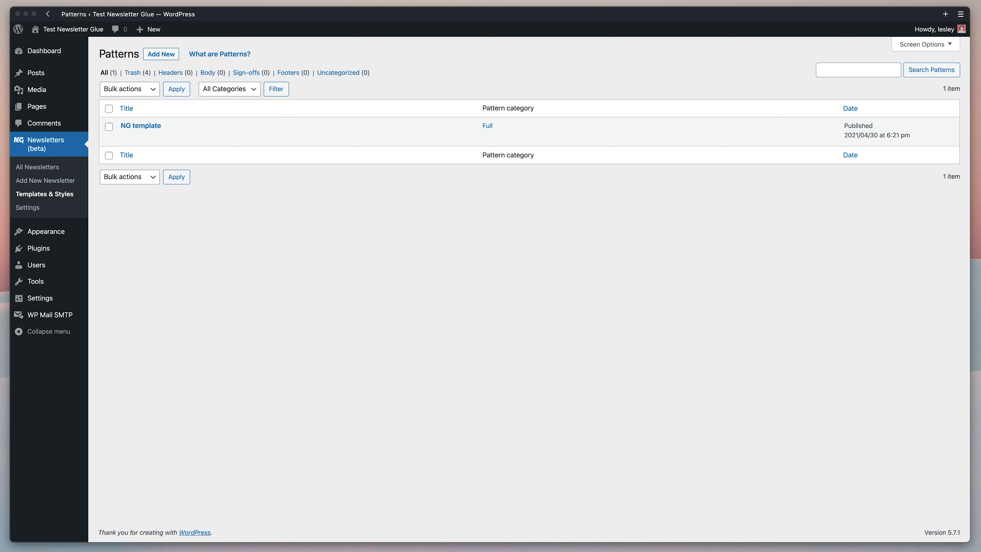
Open the NG template pattern for editing in a new browser tab.
{"action": "left_click", "coordinate": [765, 51]}
{"action": "mouse_move", "coordinate": [136, 144]}
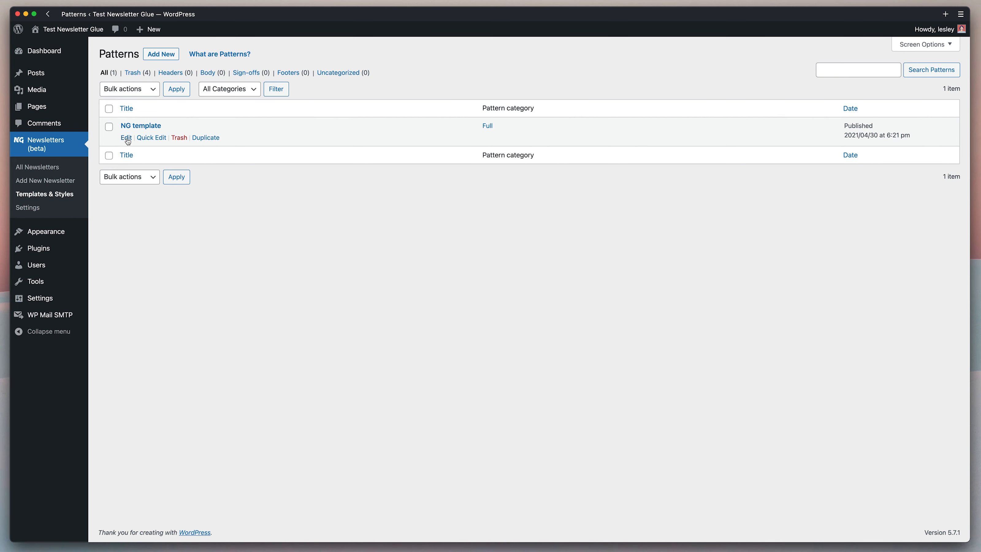
{"action": "left_click", "coordinate": [128, 141], "text": "super"}
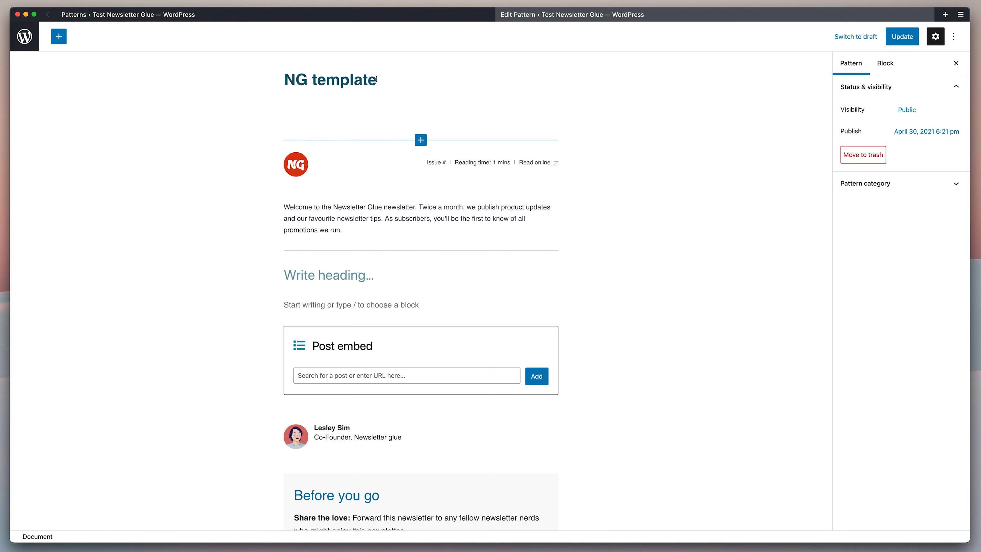
{"action": "left_click", "coordinate": [377, 78]}
Inspect the template's Post embed block and its 'Before you go' callout card.
{"action": "scroll", "coordinate": [463, 174], "scroll_direction": "down", "scroll_amount": 3}
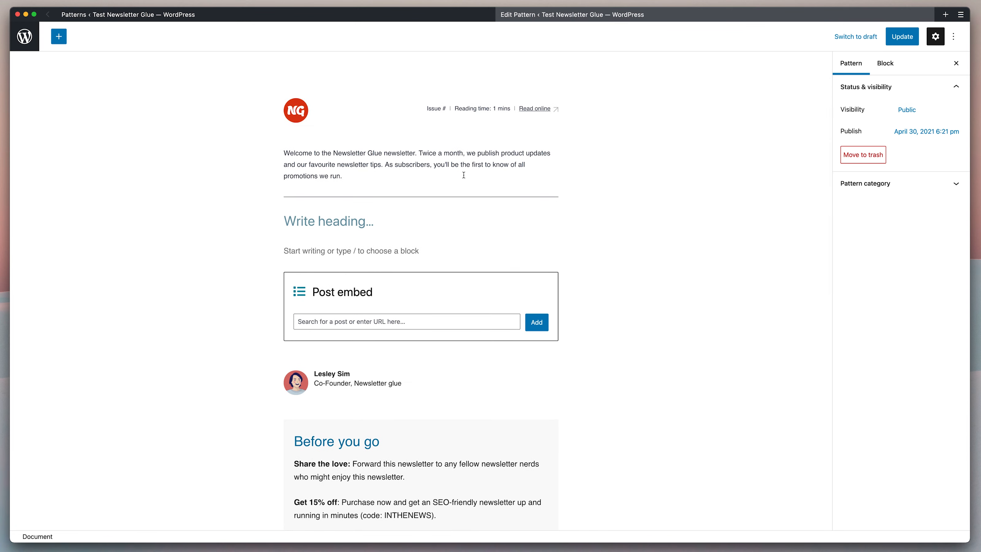
{"action": "scroll", "coordinate": [463, 175], "scroll_direction": "down", "scroll_amount": 3}
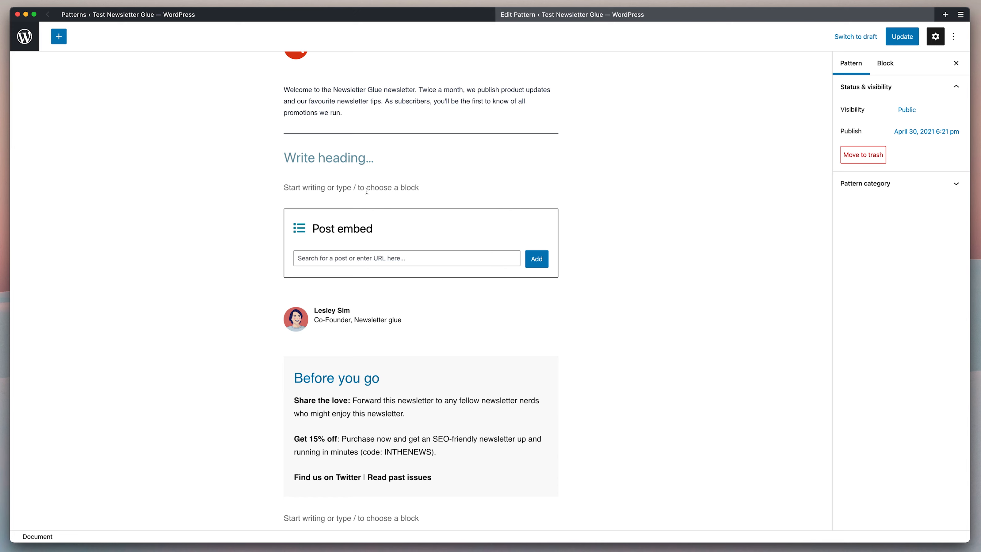
{"action": "left_click", "coordinate": [499, 219]}
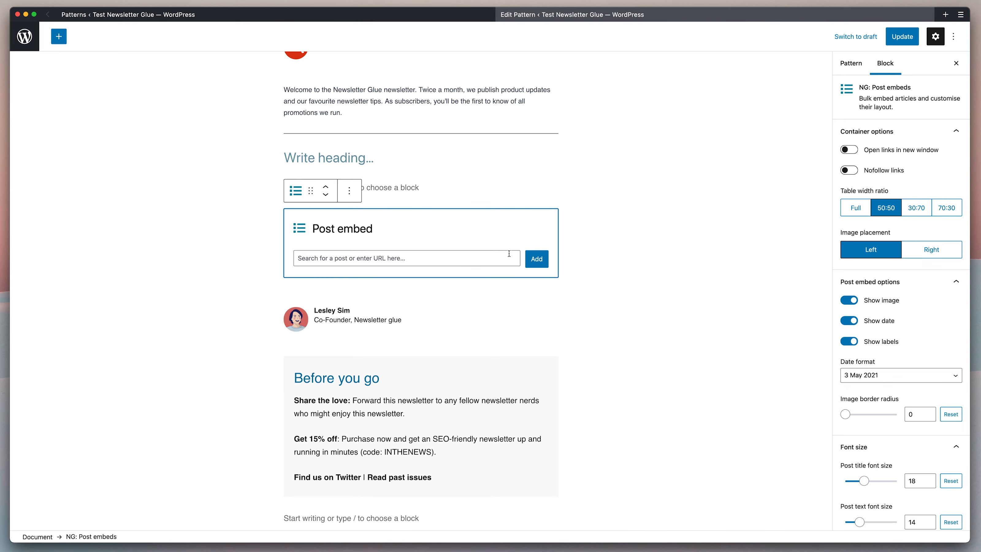
{"action": "scroll", "coordinate": [329, 308], "scroll_direction": "down", "scroll_amount": 1}
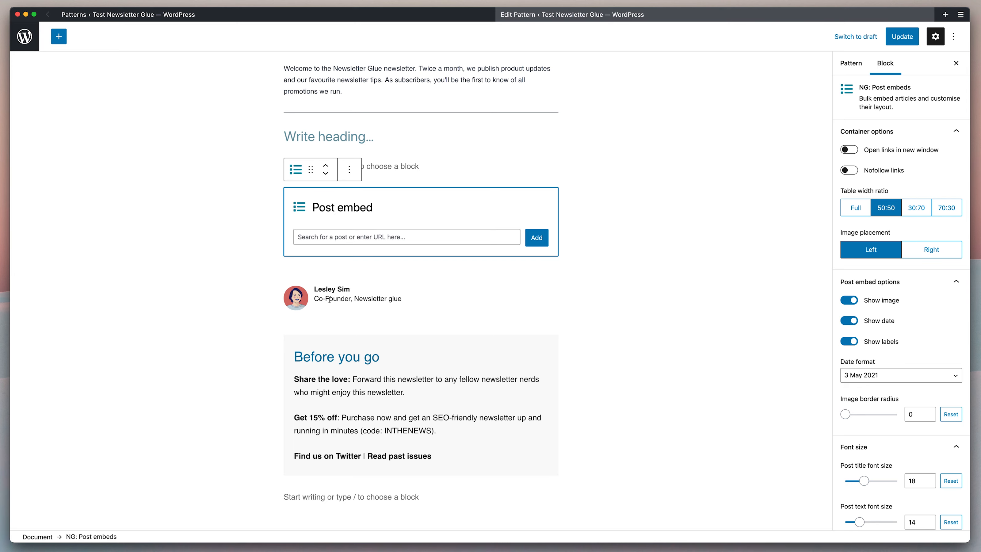
{"action": "scroll", "coordinate": [330, 300], "scroll_direction": "down", "scroll_amount": 4}
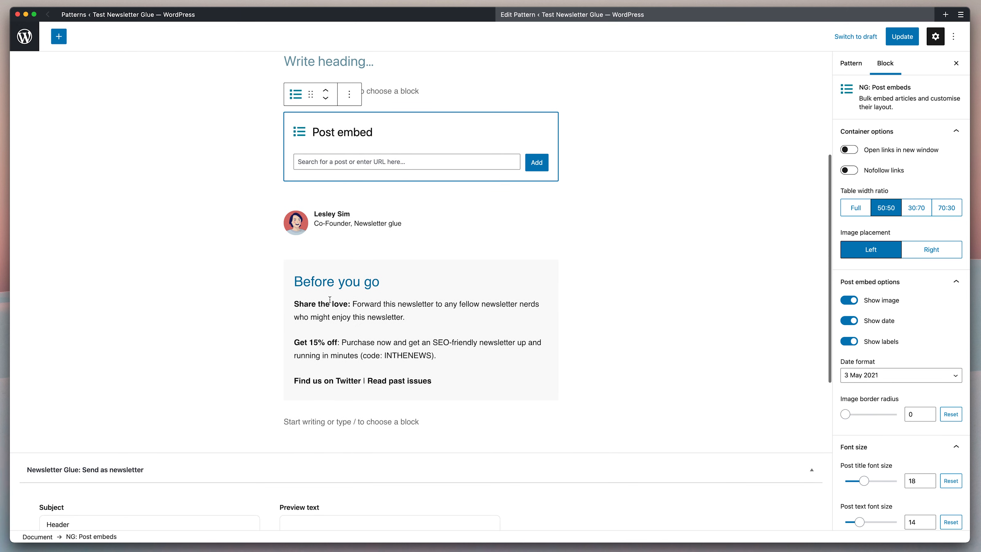
{"action": "left_click", "coordinate": [408, 271]}
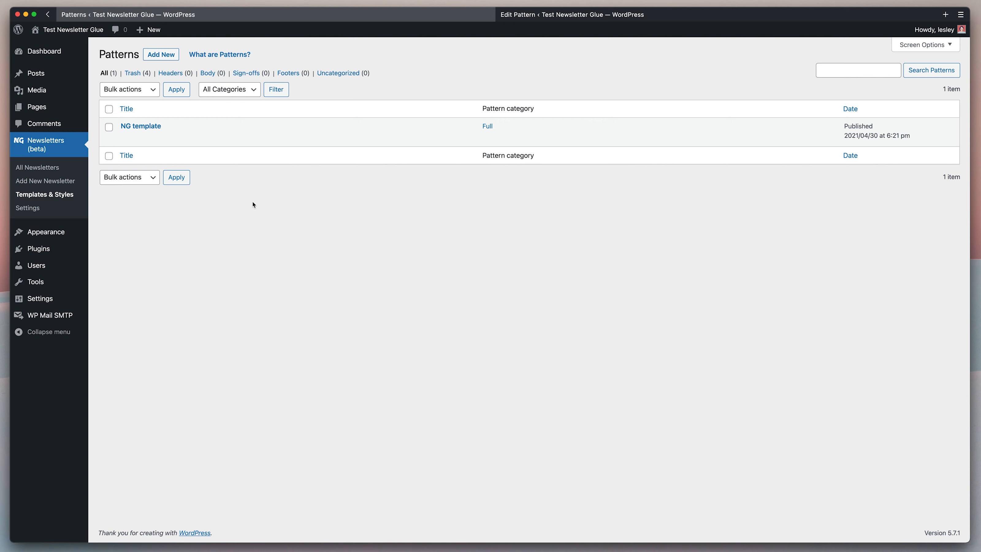
Create a new pattern titled 'Newsletter Glue test pattern'.
{"action": "left_click", "coordinate": [158, 62]}
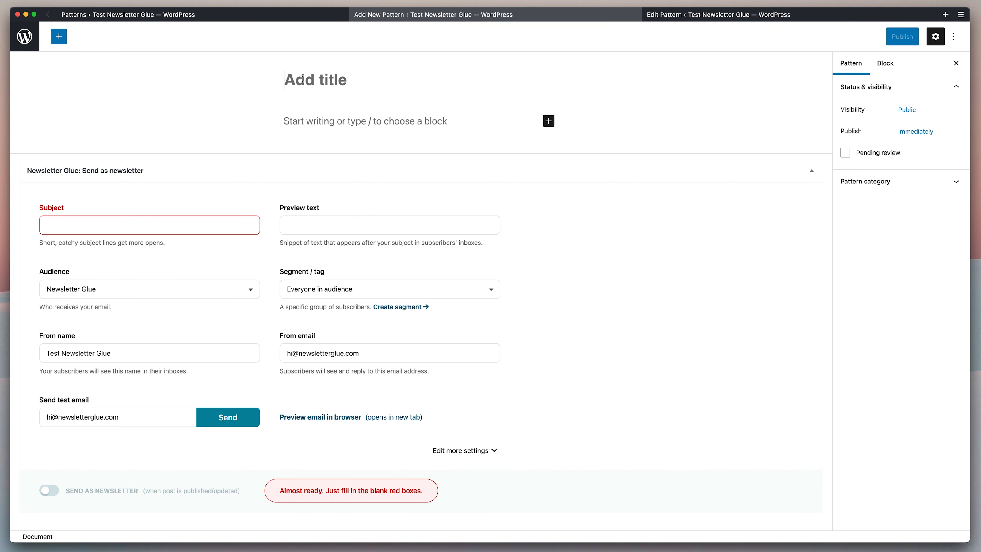
{"action": "left_click", "coordinate": [302, 79]}
{"action": "type", "text": "Newsletter Glue test pattern"}
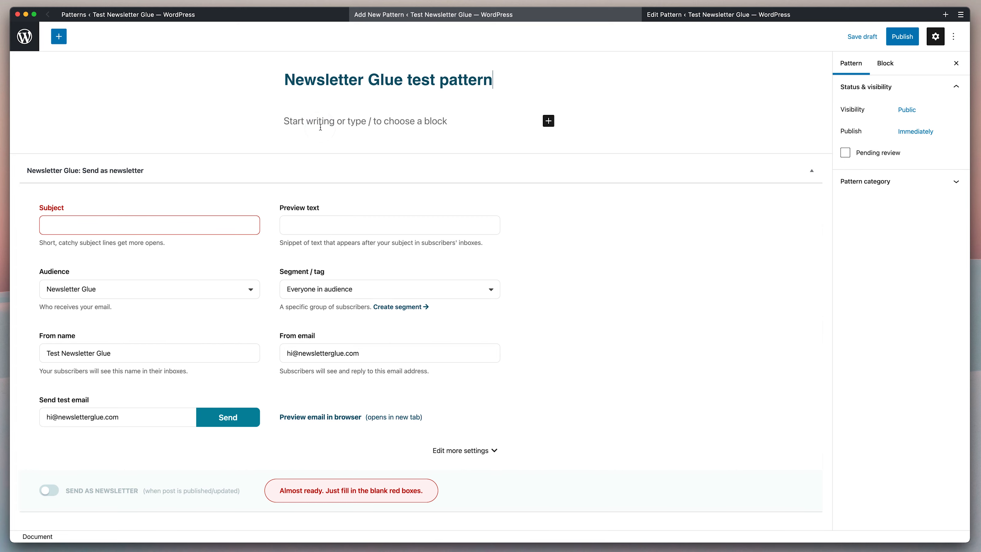
{"action": "left_click", "coordinate": [712, 15]}
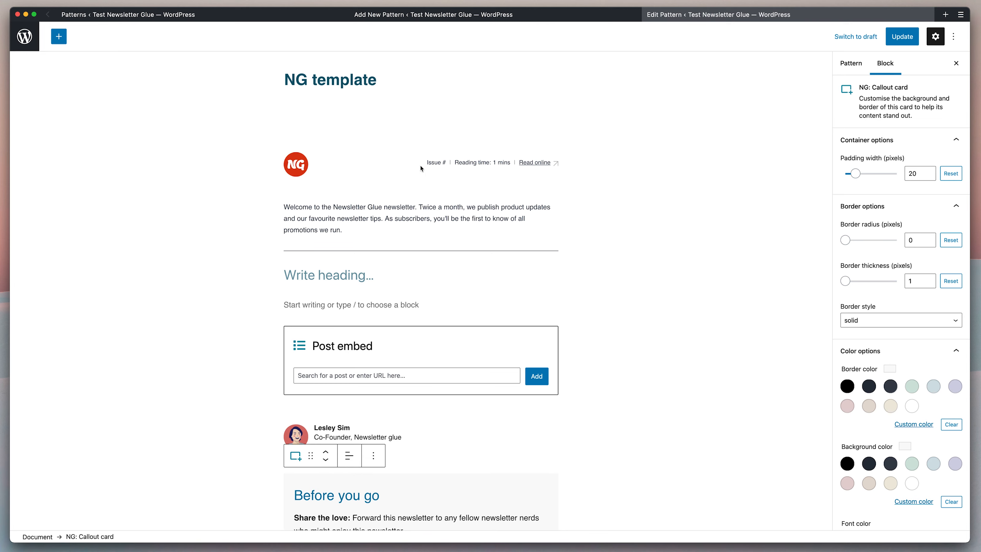
{"action": "left_click", "coordinate": [458, 15]}
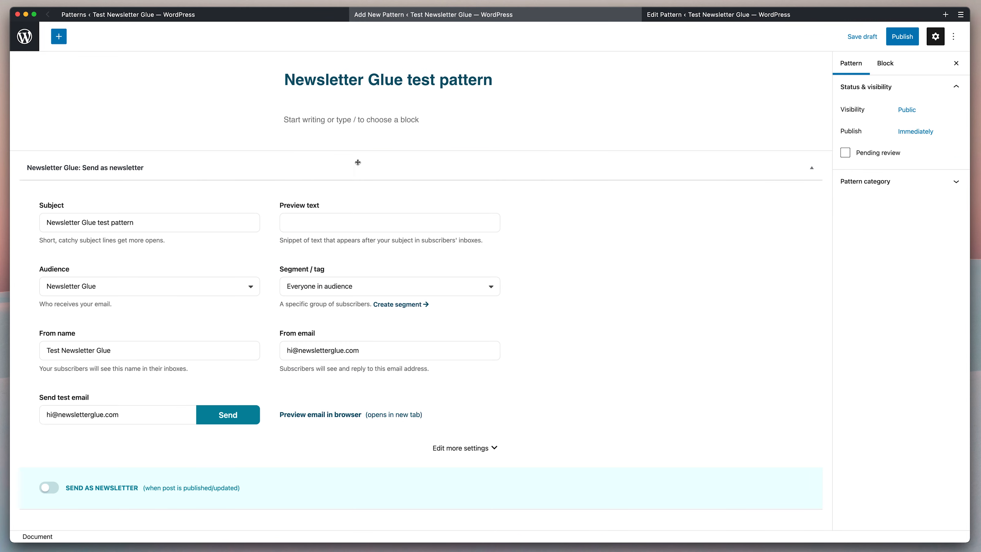
Add a 50/50 Columns block with an Image block in the left column, choosing from the Media Library.
{"action": "left_click", "coordinate": [336, 125]}
{"action": "type", "text": "/"}
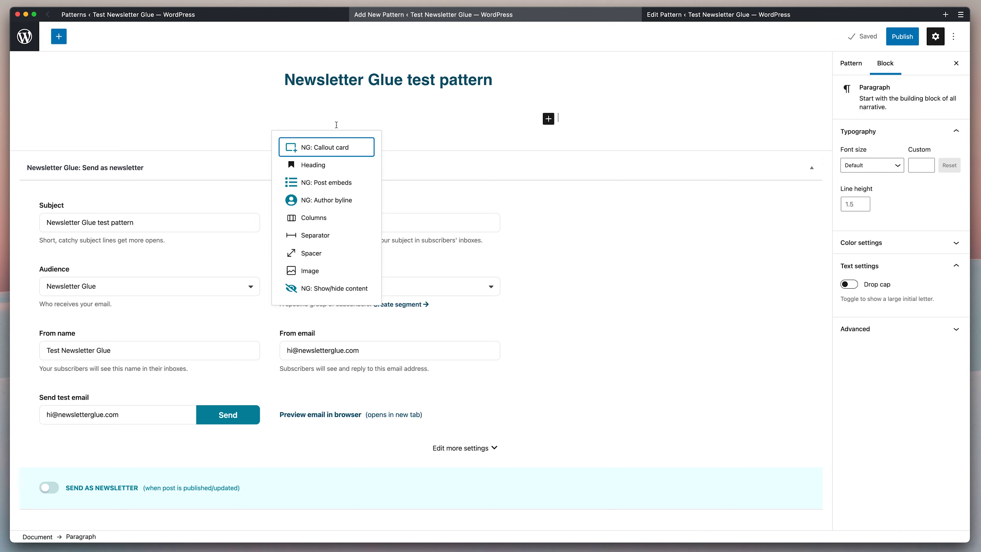
{"action": "type", "text": "colu"}
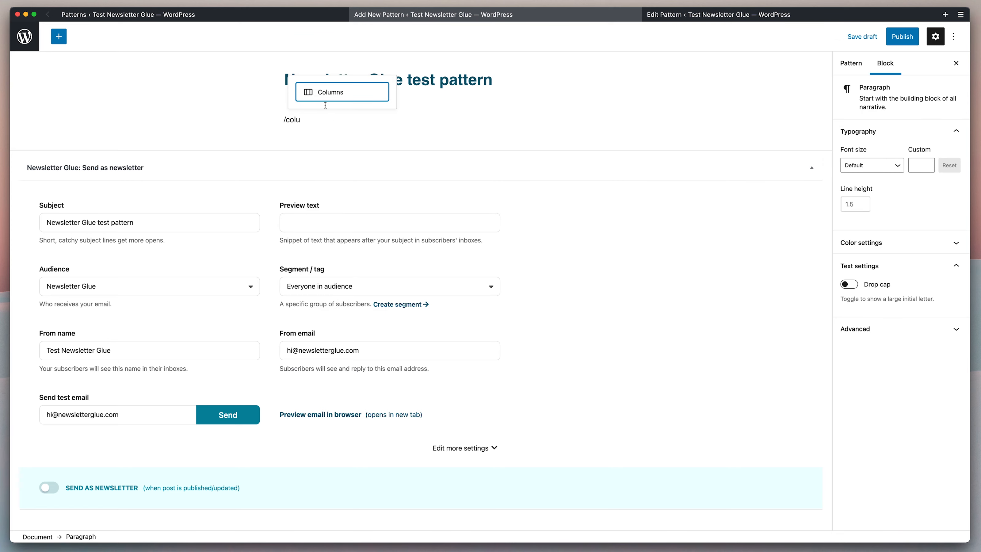
{"action": "left_click", "coordinate": [316, 92]}
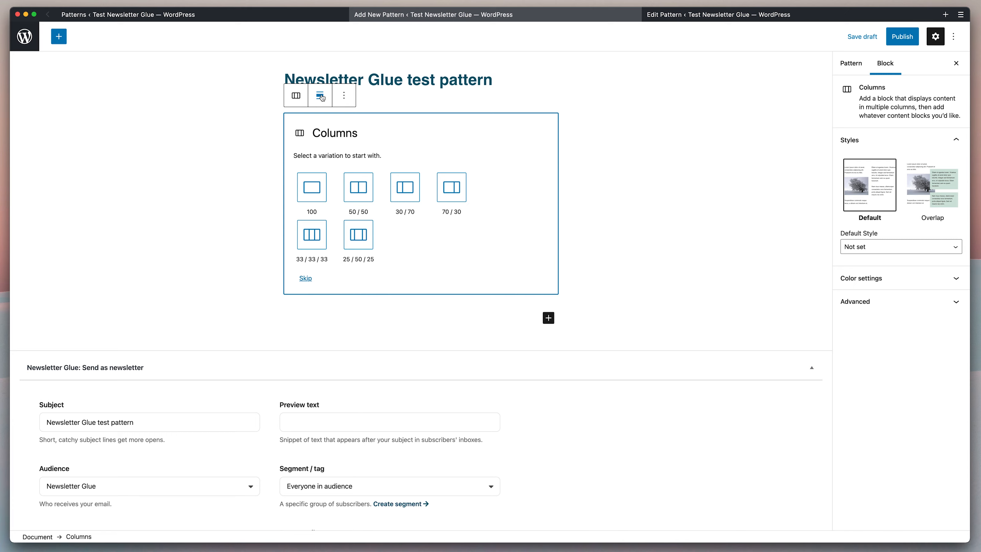
{"action": "left_click", "coordinate": [353, 188]}
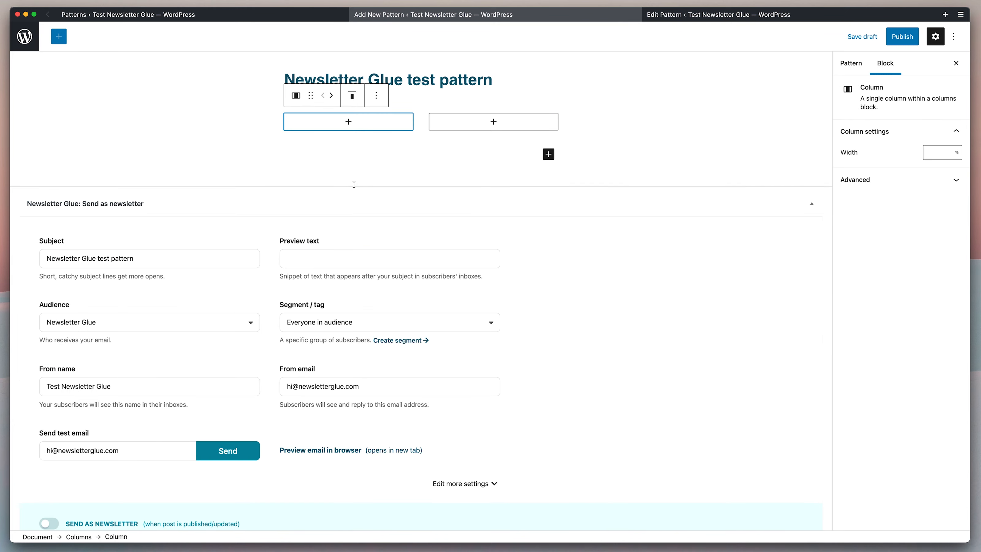
{"action": "left_click", "coordinate": [346, 122]}
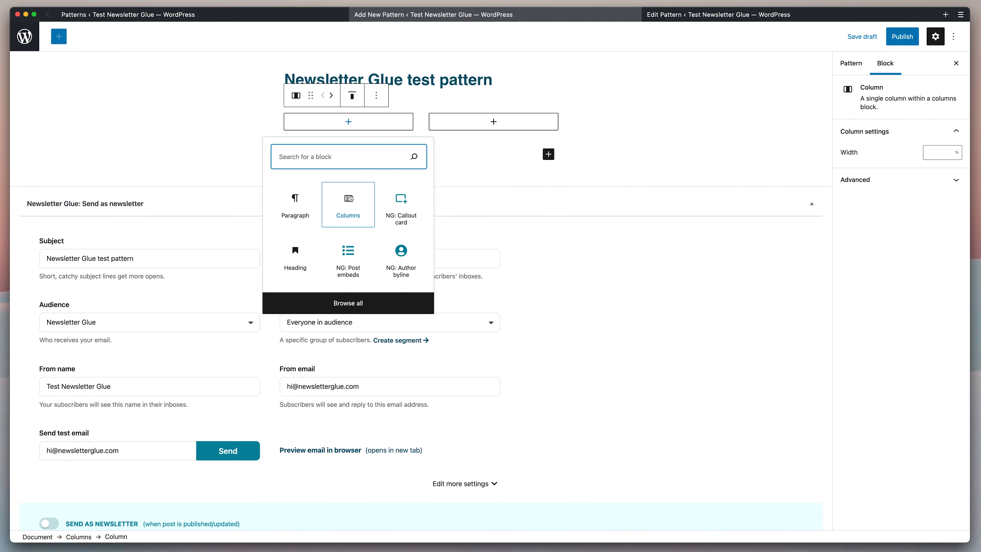
{"action": "type", "text": "imag"}
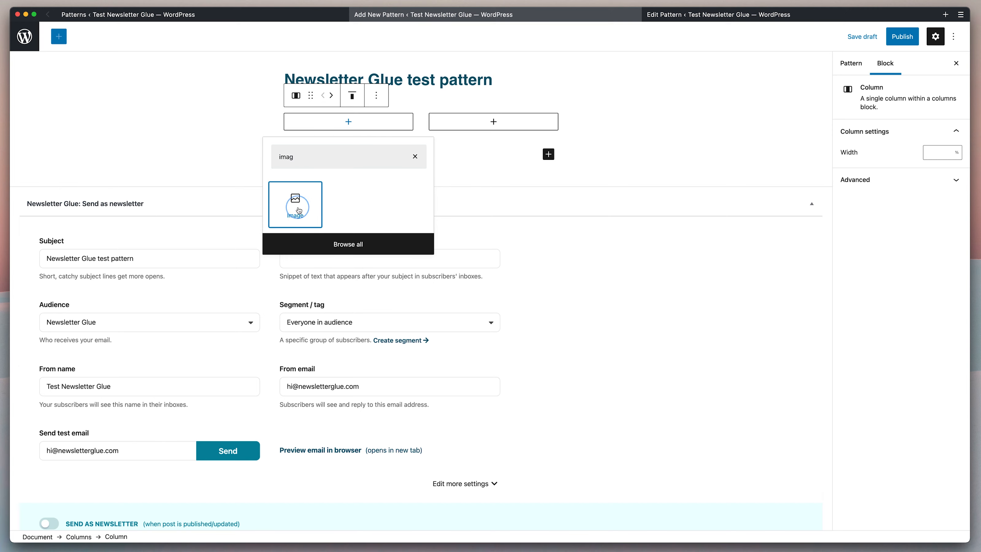
{"action": "left_click", "coordinate": [298, 210]}
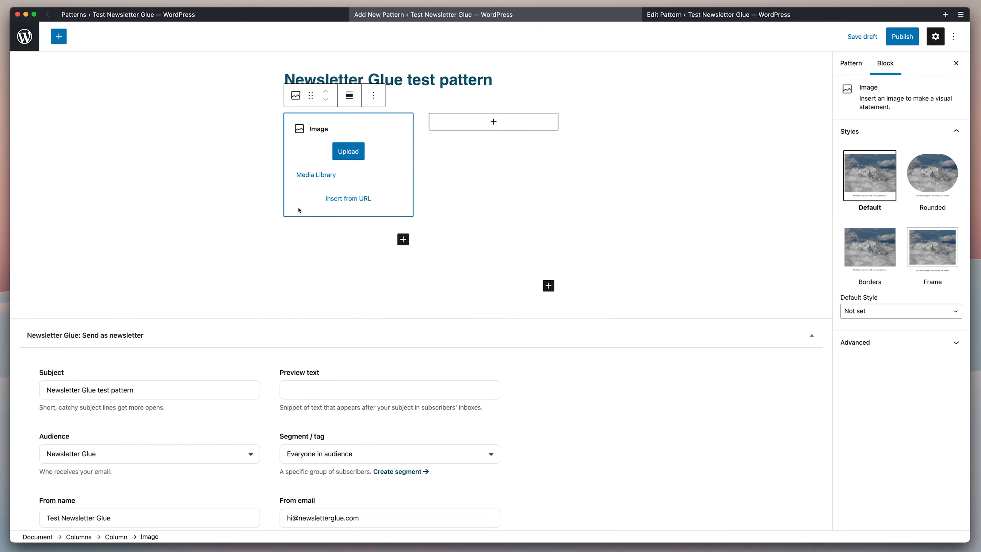
{"action": "left_click", "coordinate": [301, 176]}
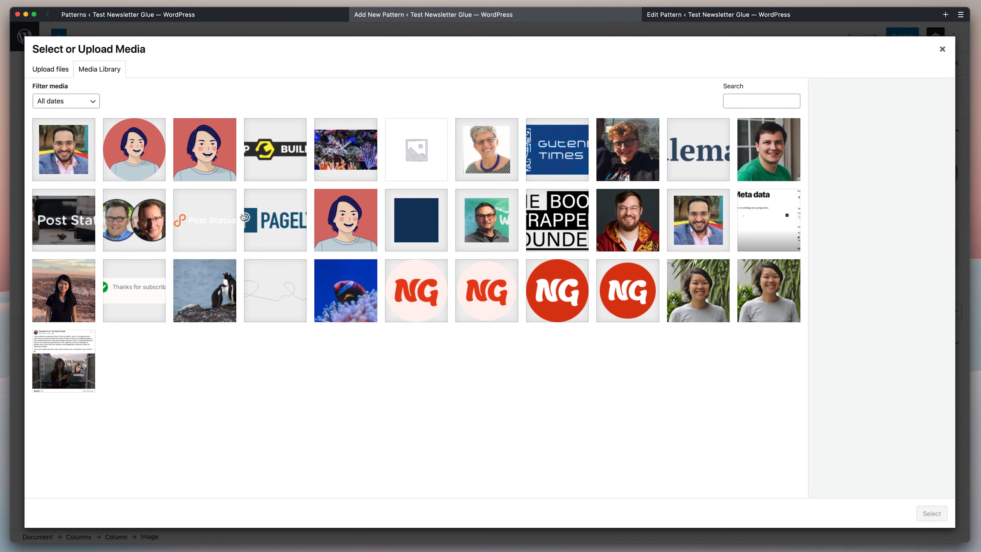
Insert the red NG icon image, and add a Newsletter meta data block in the right column.
{"action": "left_click", "coordinate": [628, 290]}
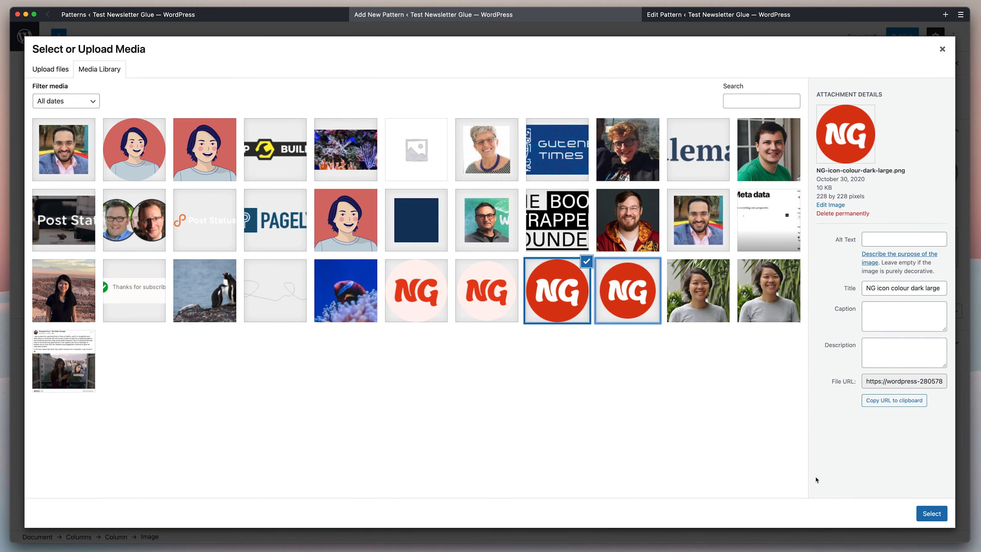
{"action": "left_click", "coordinate": [932, 513]}
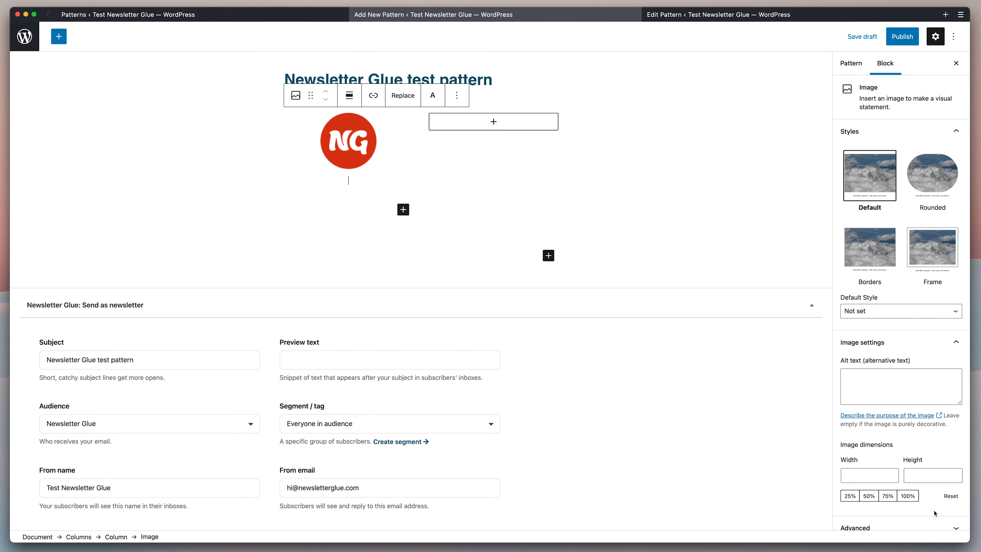
{"action": "left_click", "coordinate": [483, 126]}
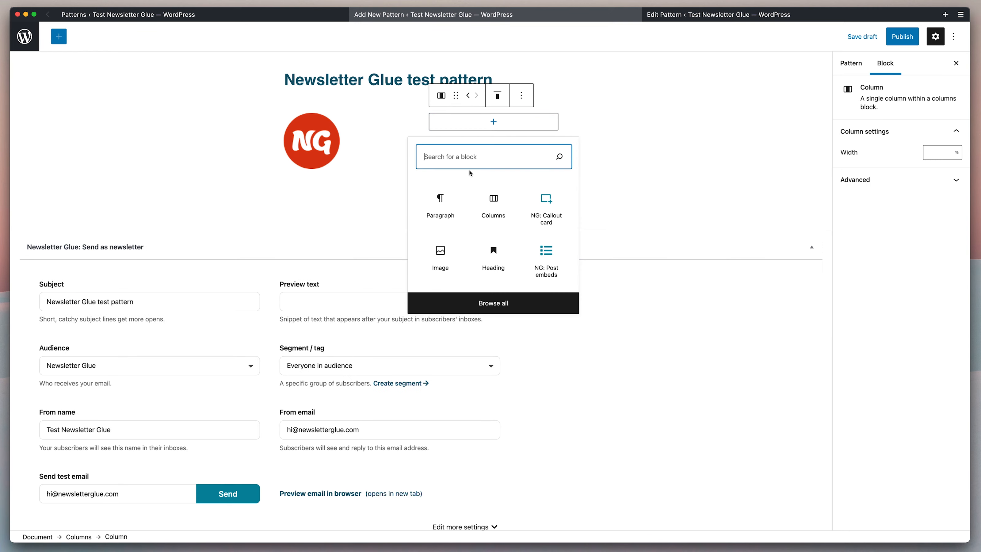
{"action": "type", "text": "meta"}
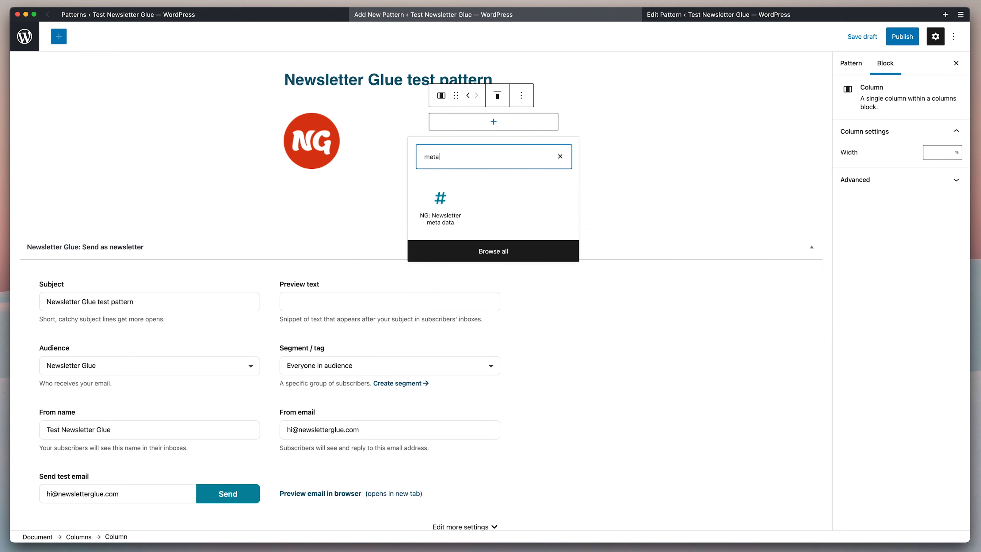
{"action": "left_click", "coordinate": [446, 213]}
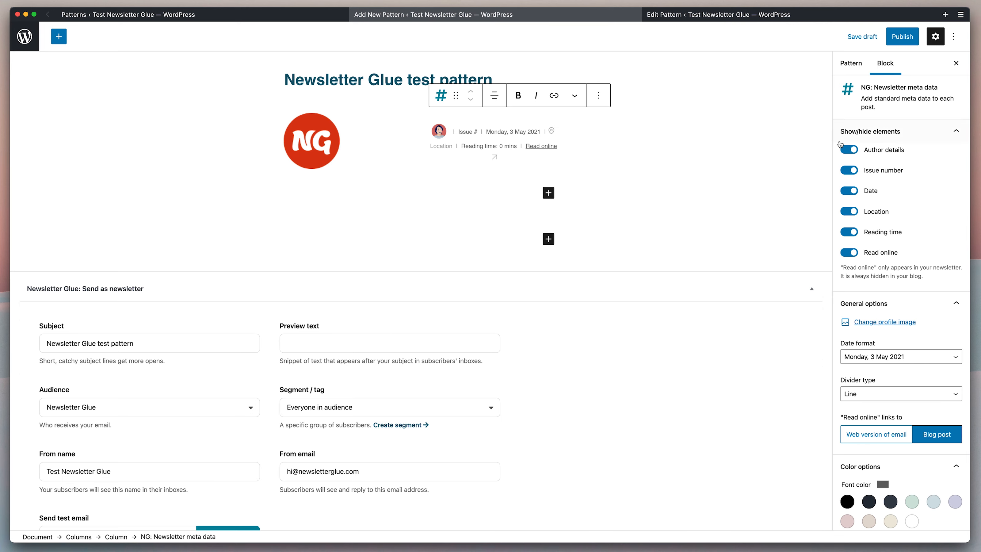
Hide the author details, date and location in the Newsletter meta data block.
{"action": "left_click", "coordinate": [849, 150]}
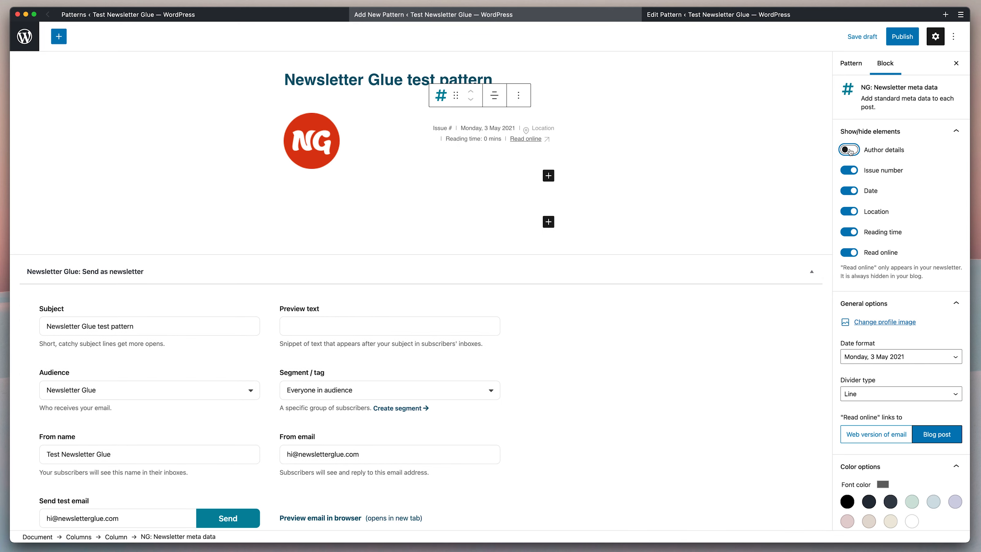
{"action": "left_click", "coordinate": [851, 192]}
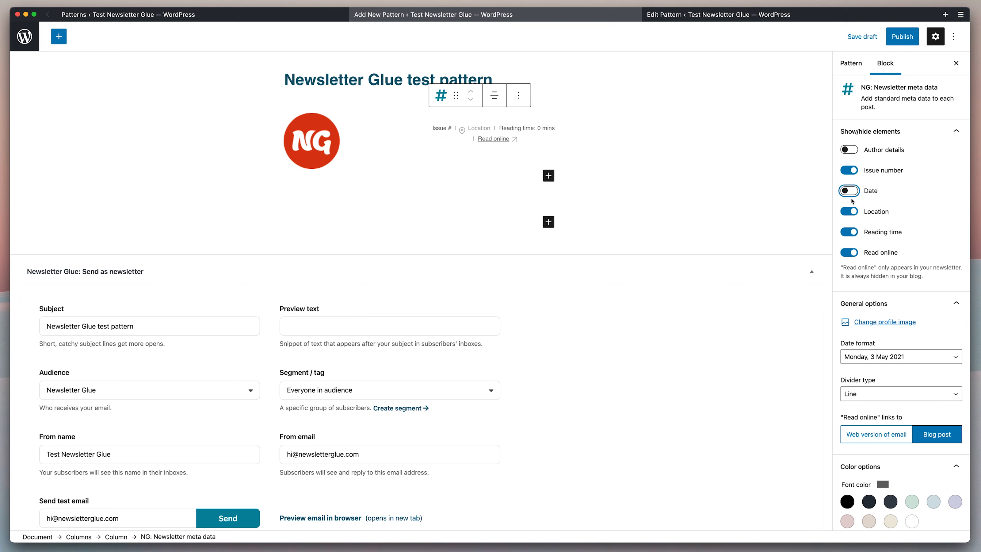
{"action": "left_click", "coordinate": [850, 211]}
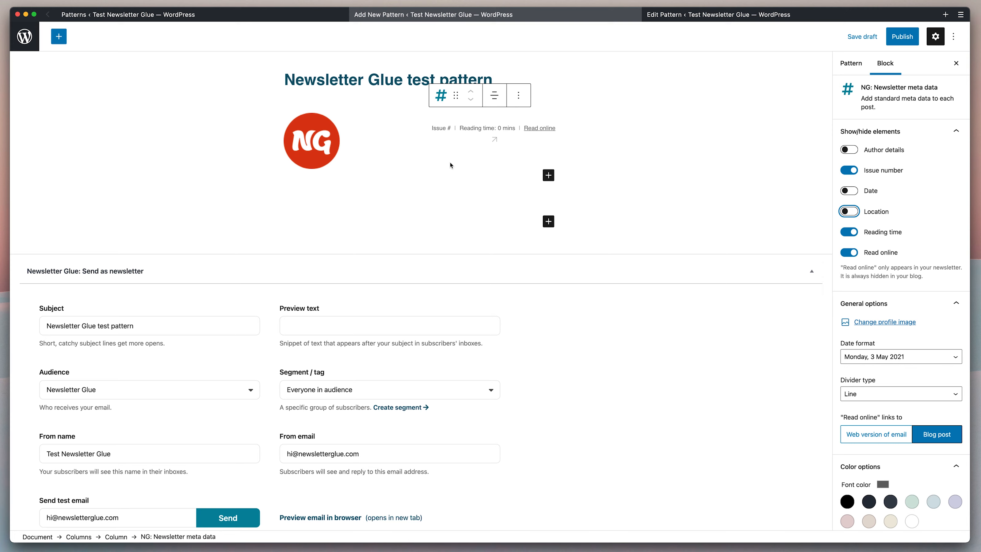
{"action": "left_click", "coordinate": [309, 156]}
Set the NG logo image width and height to 50, then save the pattern draft.
{"action": "left_click", "coordinate": [309, 156]}
{"action": "scroll", "coordinate": [903, 385], "scroll_direction": "down", "scroll_amount": 2}
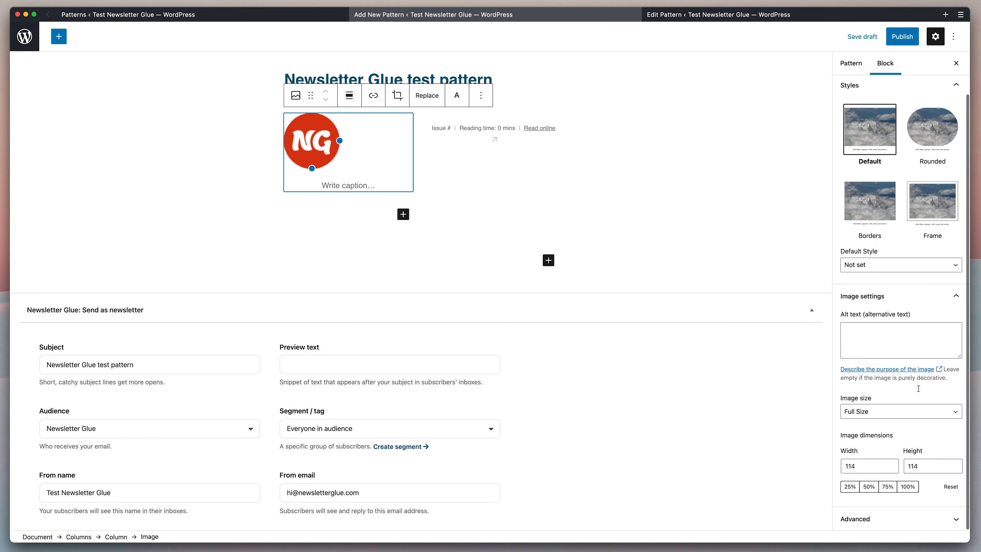
{"action": "double_click", "coordinate": [864, 466]}
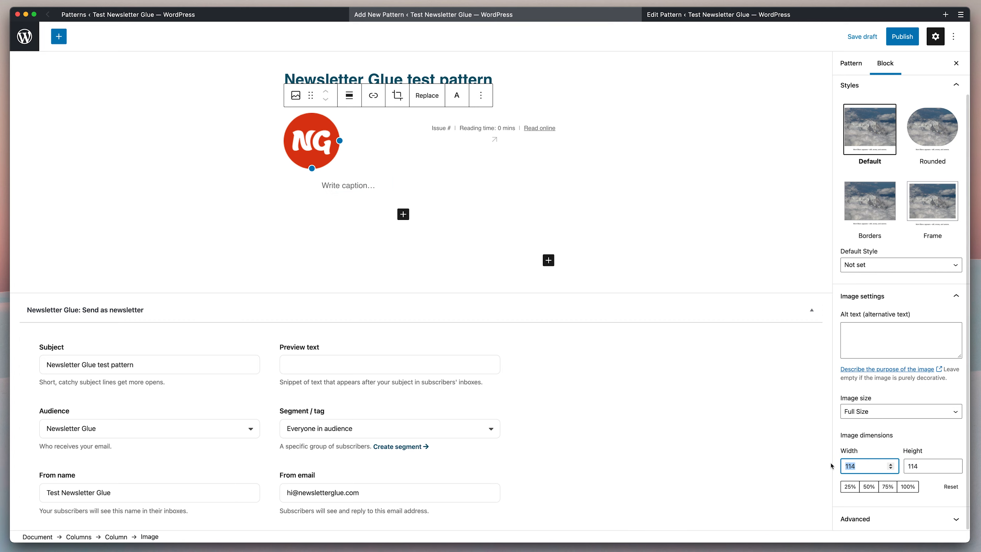
{"action": "type", "text": "50"}
{"action": "key", "text": "Tab"}
{"action": "type", "text": "50"}
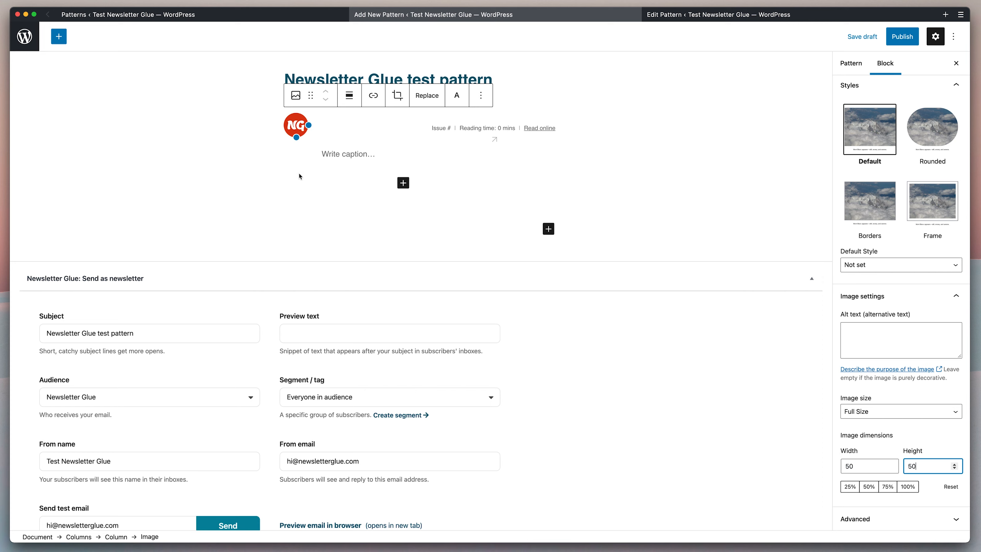
{"action": "left_click", "coordinate": [493, 146]}
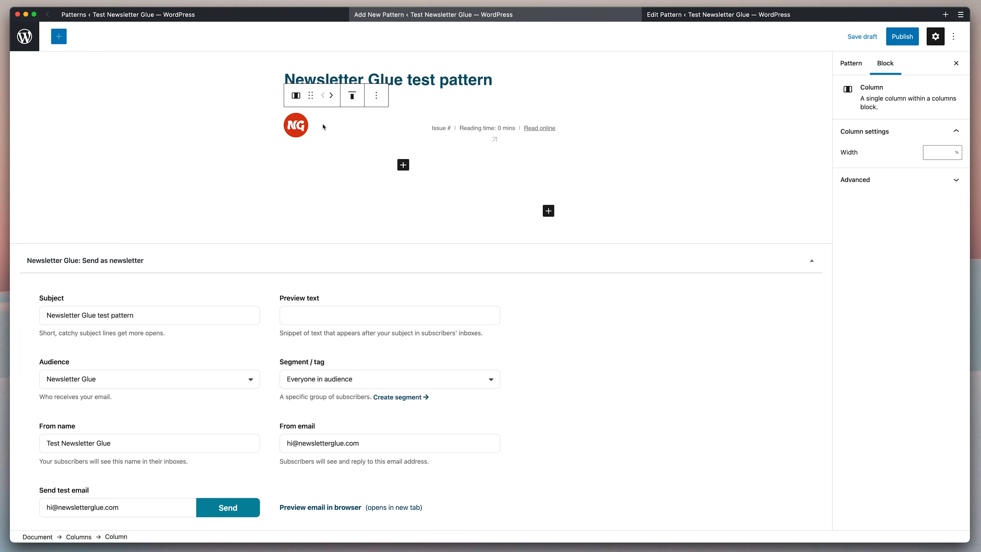
{"action": "left_click", "coordinate": [329, 142]}
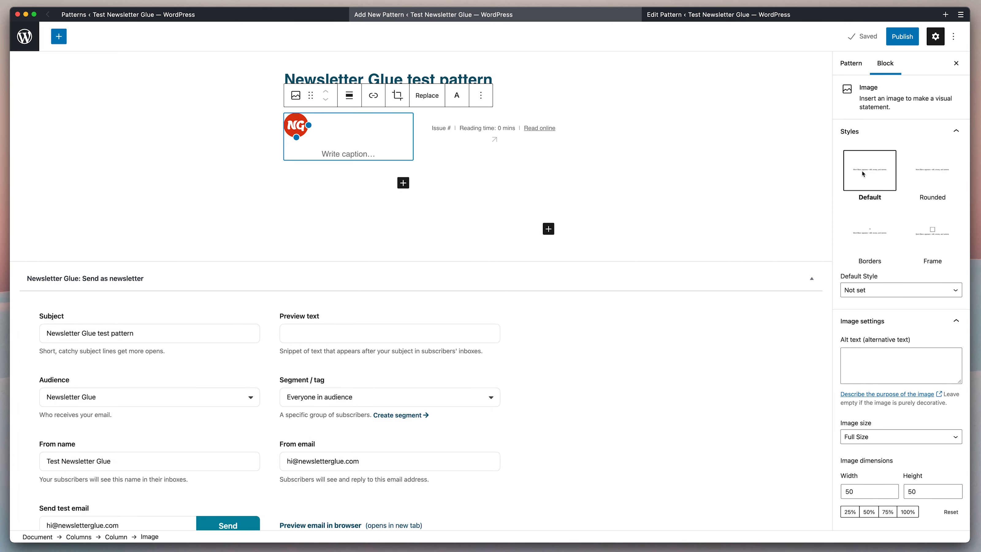
Set the logo column width to 30%, add an empty paragraph below, and save the draft.
{"action": "left_click", "coordinate": [300, 165]}
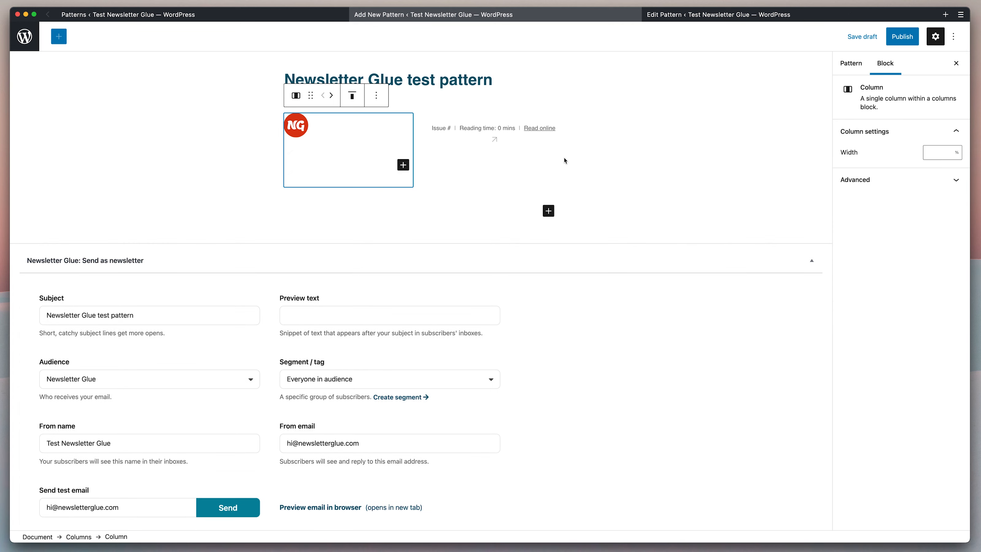
{"action": "left_click", "coordinate": [934, 153]}
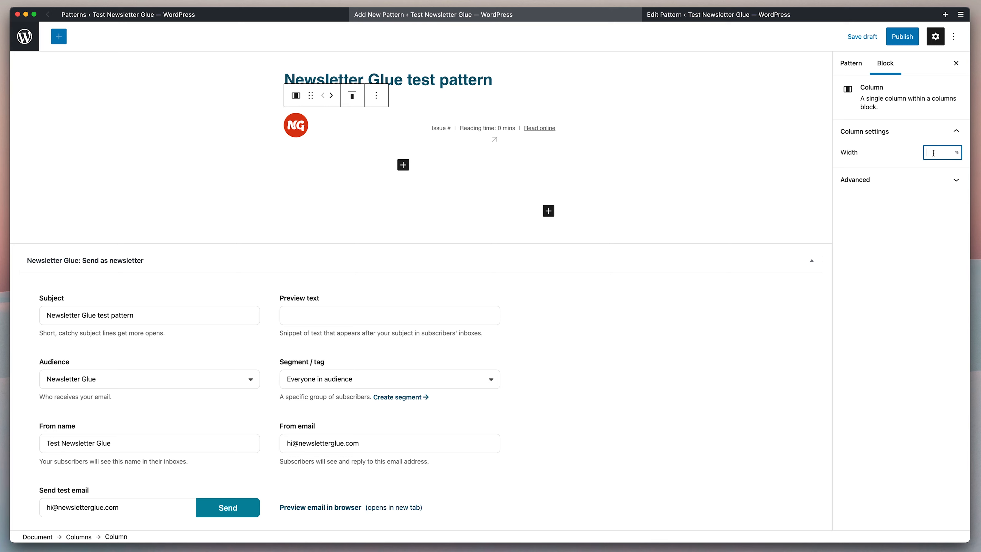
{"action": "type", "text": "30"}
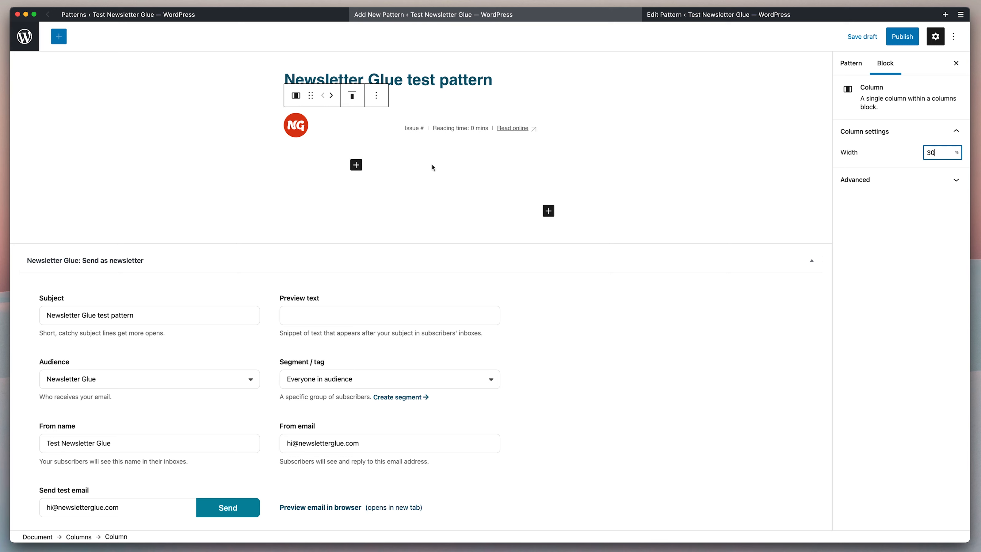
{"action": "left_click", "coordinate": [345, 210]}
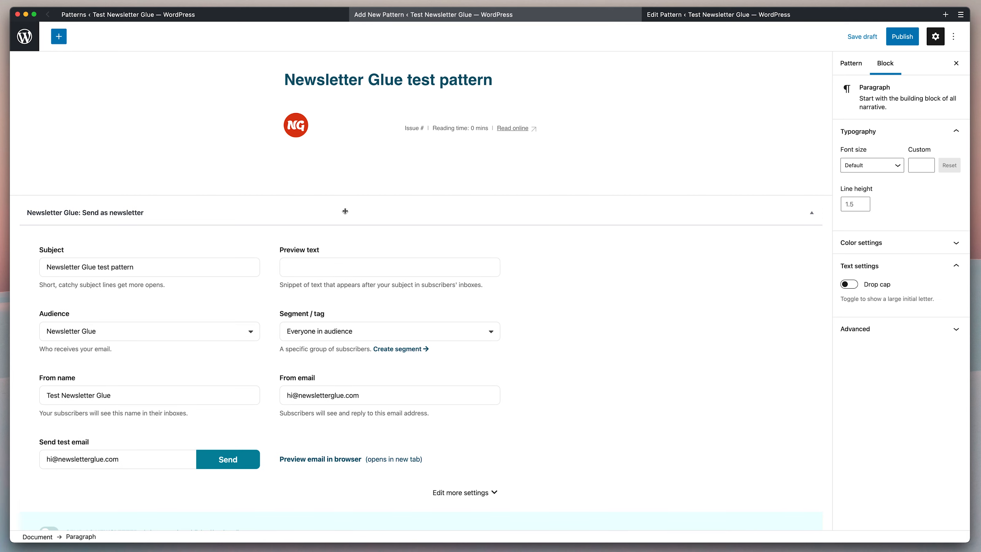
{"action": "left_click", "coordinate": [862, 36]}
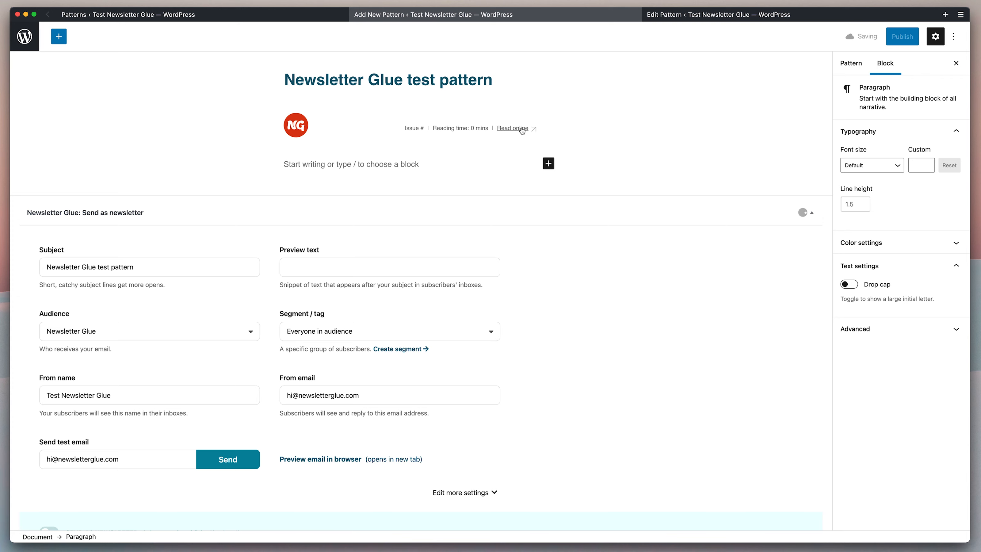
Copy the welcome paragraph from the NG template into the test pattern's empty paragraph.
{"action": "left_click", "coordinate": [682, 17]}
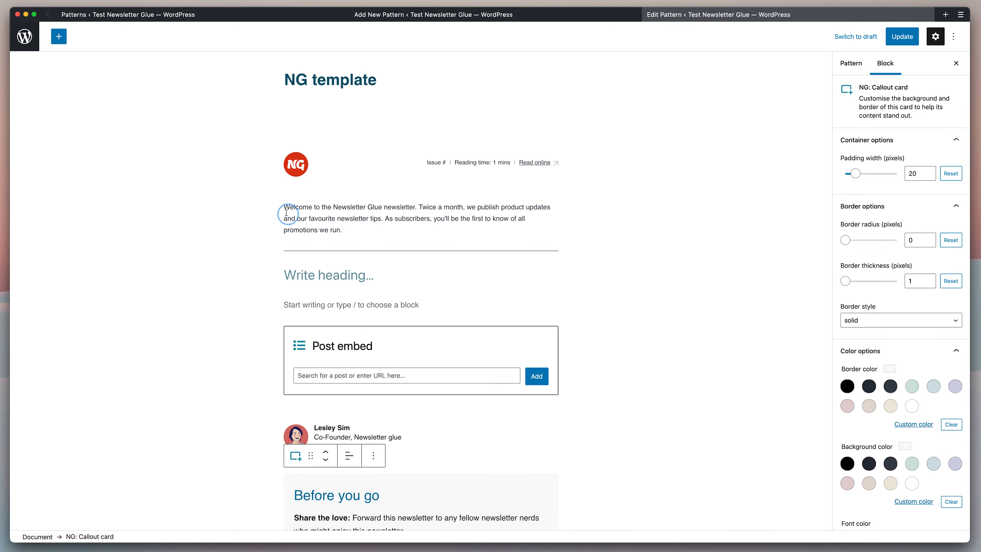
{"action": "triple_click", "coordinate": [282, 208]}
{"action": "key", "text": "super+c"}
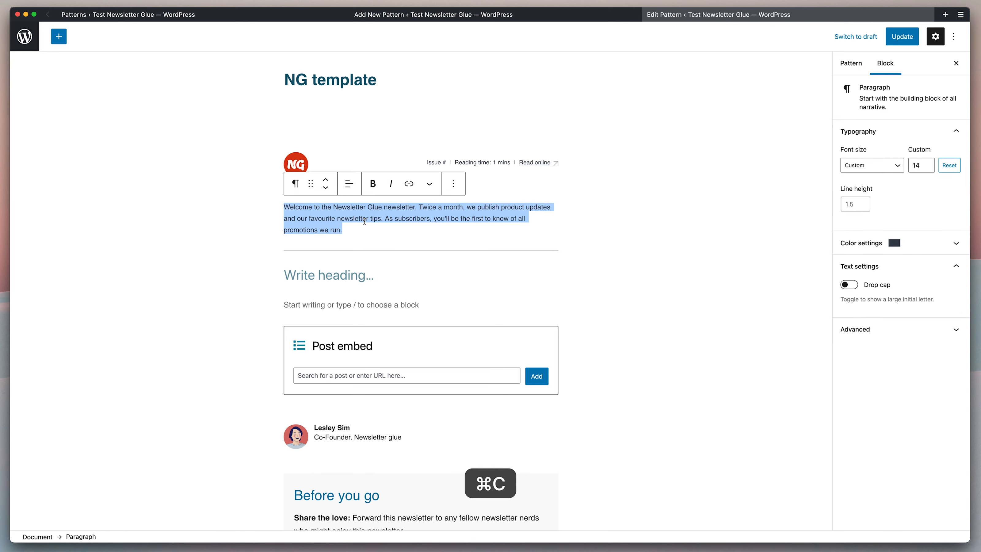
{"action": "left_click", "coordinate": [433, 15]}
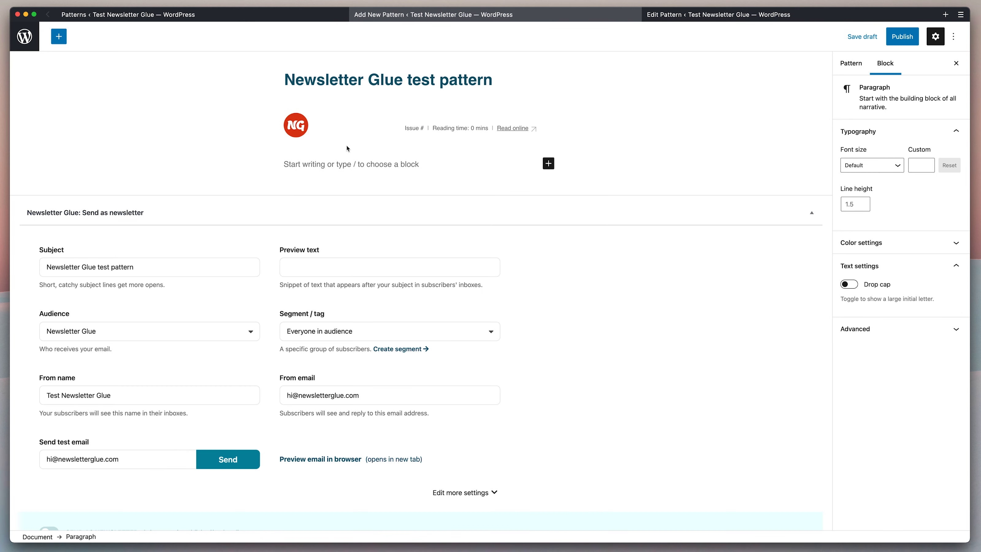
{"action": "left_click", "coordinate": [339, 169]}
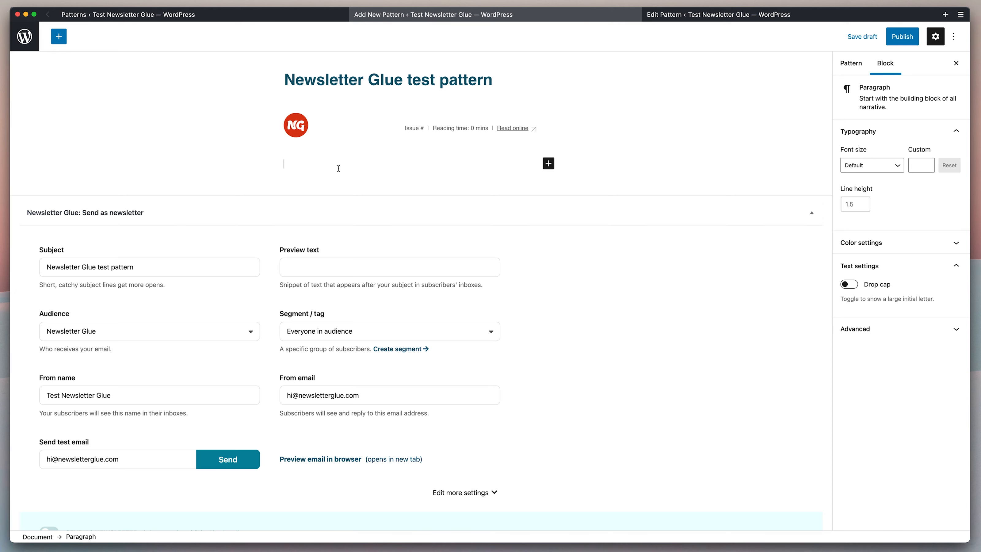
{"action": "key", "text": "super+v"}
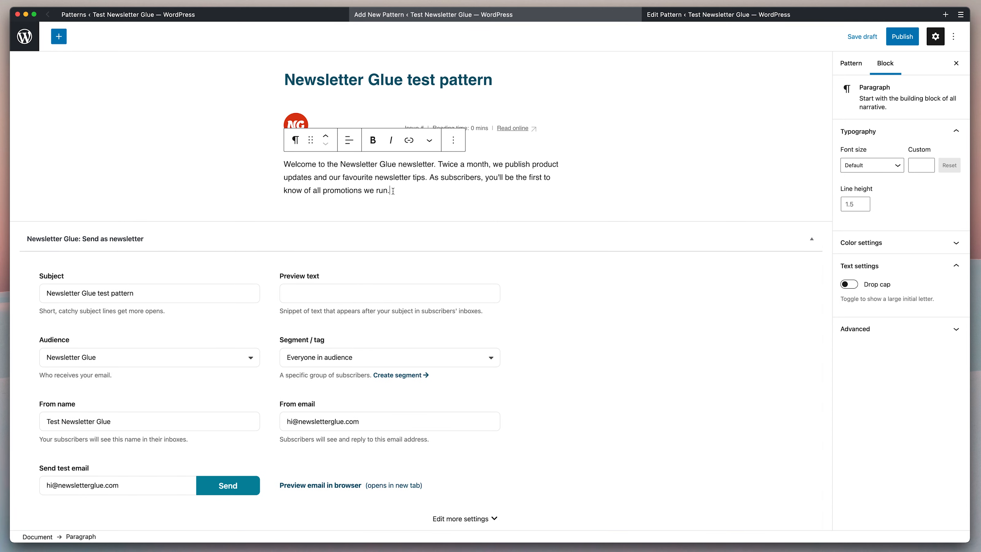
Set the pasted paragraph's custom font size to 15.
{"action": "left_click", "coordinate": [928, 169]}
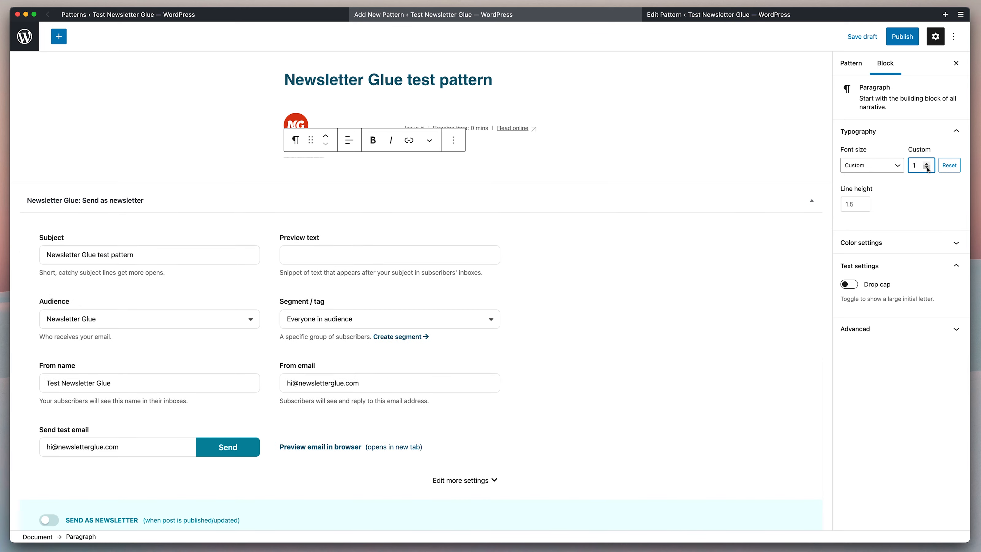
{"action": "type", "text": "6"}
{"action": "key", "text": "BackSpace"}
{"action": "type", "text": "5"}
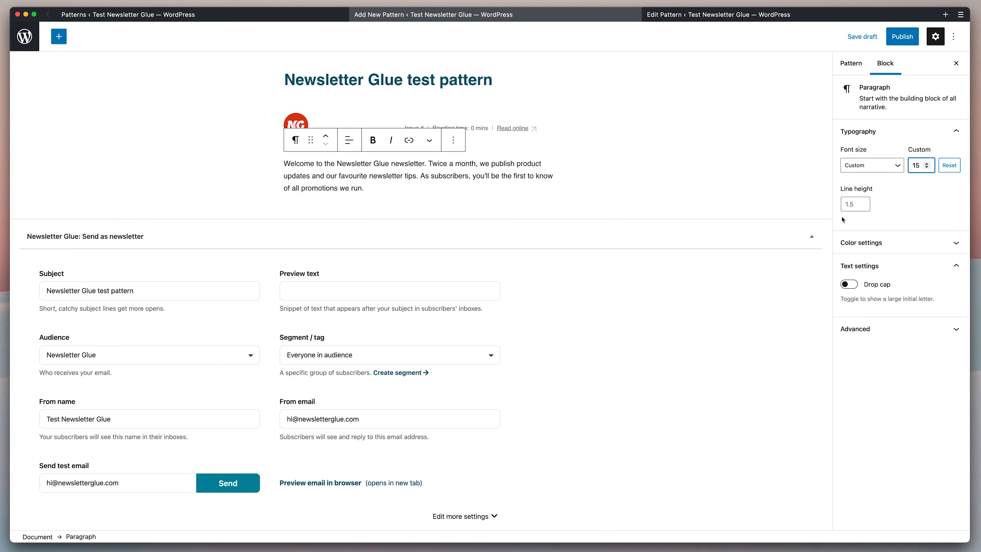
Change the welcome paragraph's text colour to the Green preset and save the draft.
{"action": "left_click", "coordinate": [899, 250]}
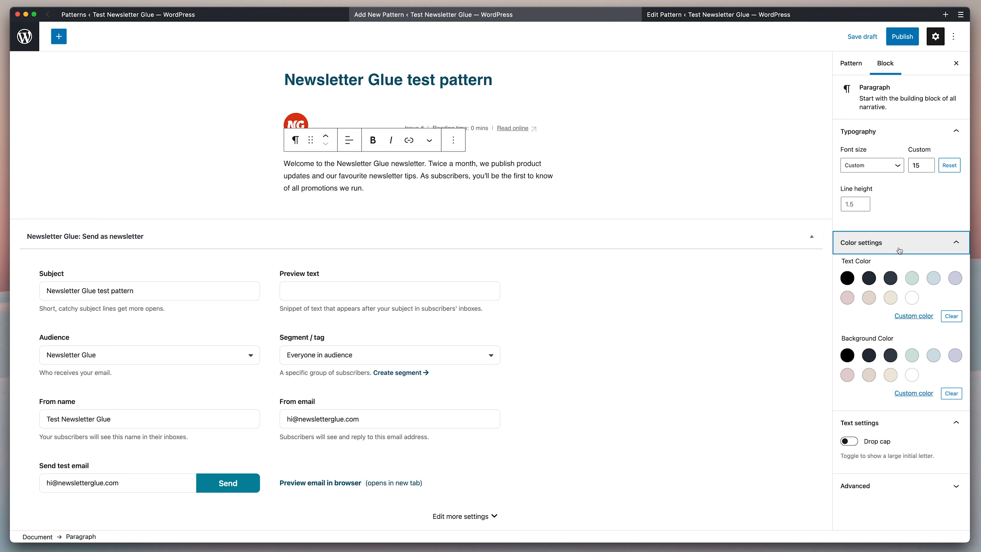
{"action": "left_click", "coordinate": [892, 278]}
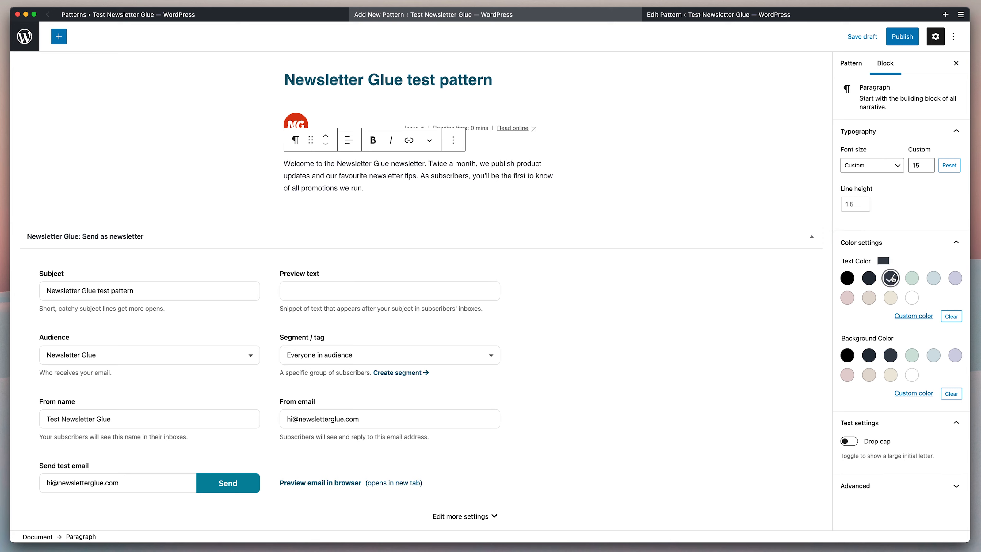
{"action": "left_click", "coordinate": [914, 280]}
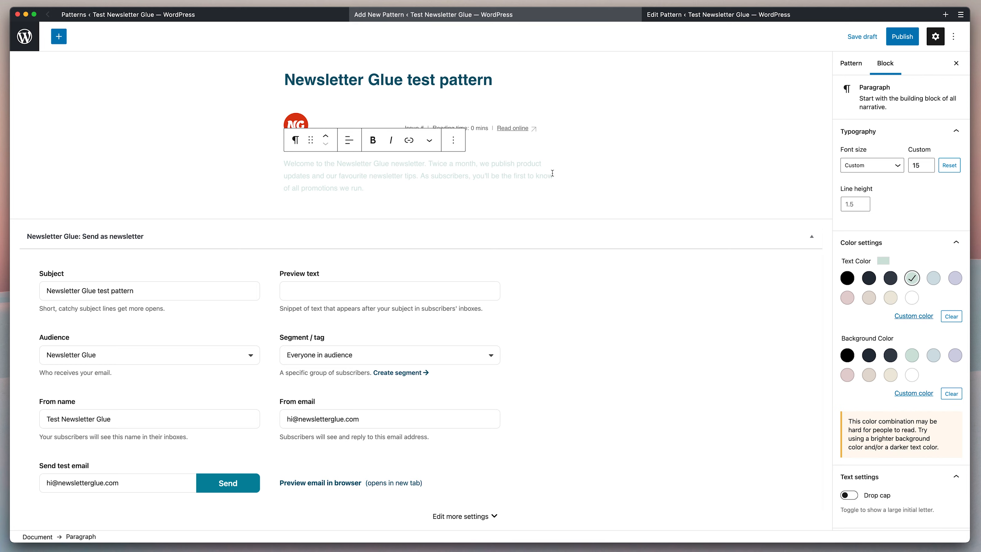
{"action": "scroll", "coordinate": [570, 338], "scroll_direction": "down", "scroll_amount": 3}
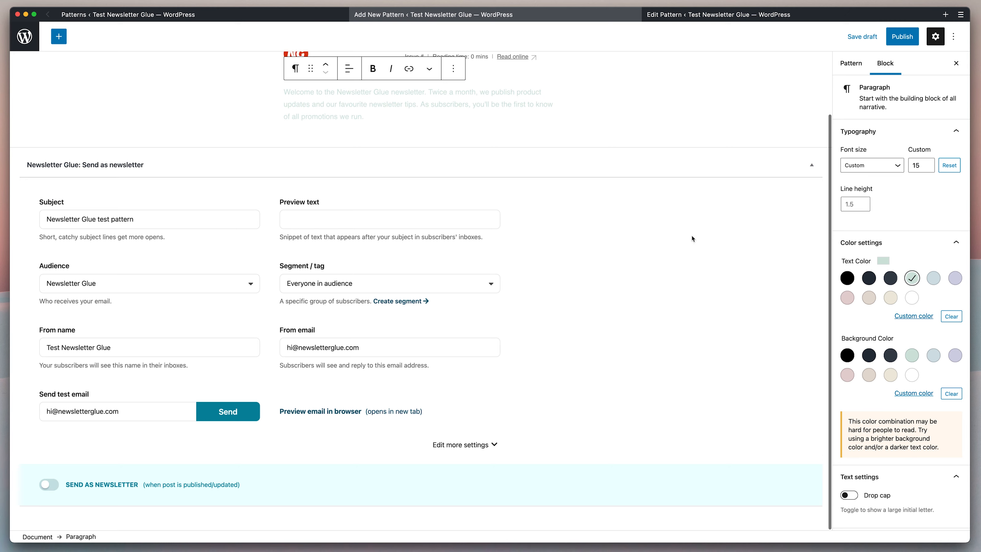
{"action": "left_click", "coordinate": [864, 37]}
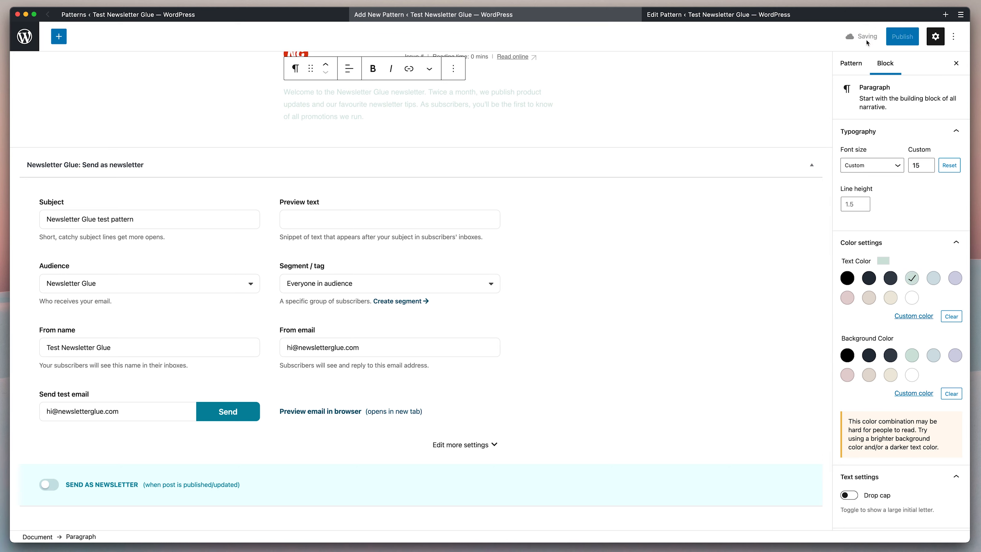
Open the email preview in a new tab and check the welcome text.
{"action": "left_click", "coordinate": [339, 415], "text": "super"}
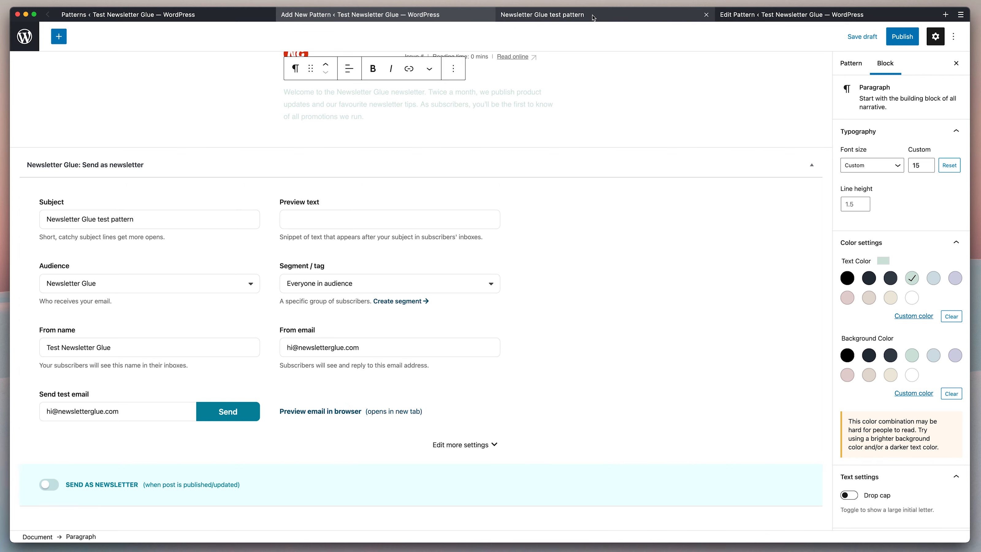
{"action": "left_click", "coordinate": [593, 17]}
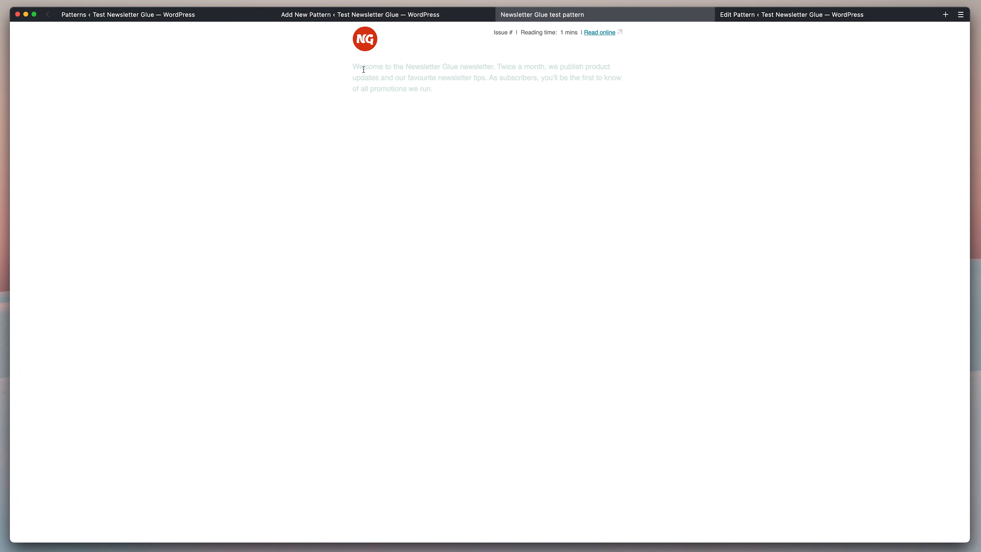
{"action": "left_click_drag", "start_coordinate": [364, 70], "coordinate": [444, 95]}
{"action": "left_click", "coordinate": [464, 97]}
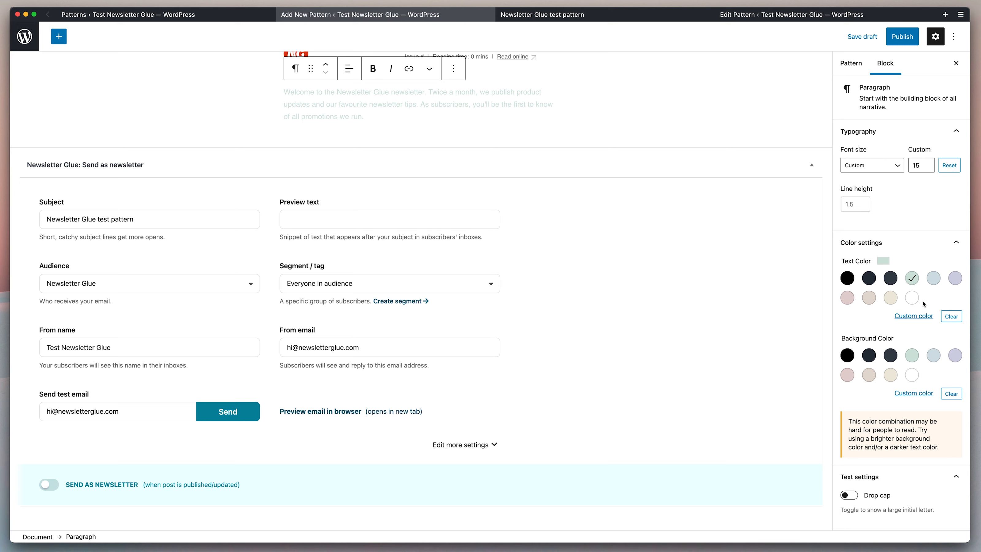
Switch the welcome paragraph back to the Gray text colour, comparing against the NG template.
{"action": "left_click", "coordinate": [892, 282]}
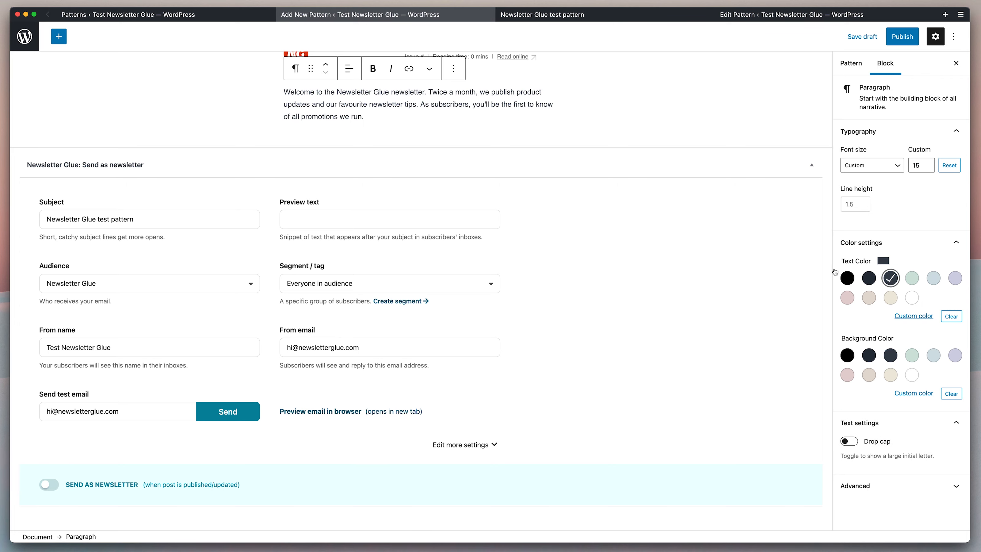
{"action": "scroll", "coordinate": [625, 178], "scroll_direction": "up", "scroll_amount": 3}
{"action": "left_click", "coordinate": [807, 16]}
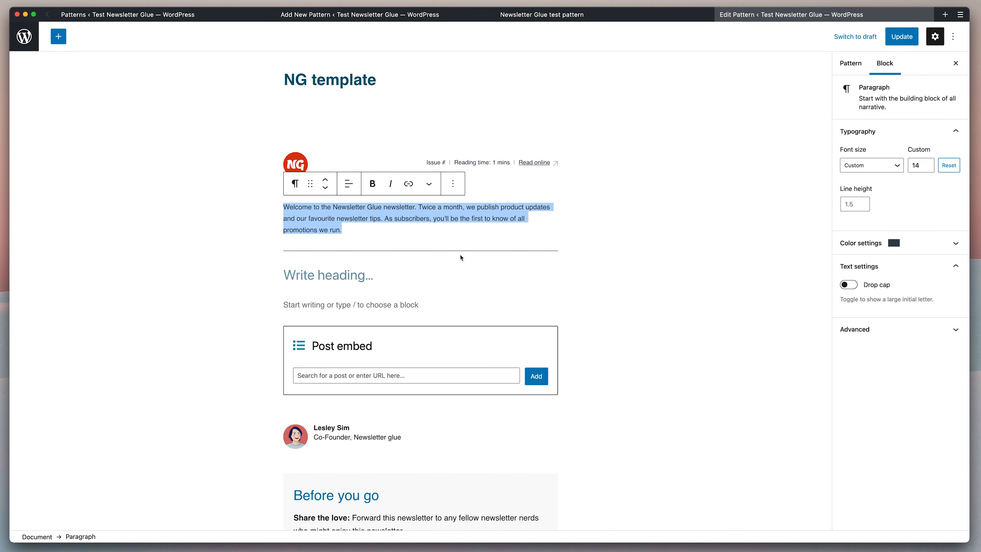
{"action": "left_click", "coordinate": [395, 16]}
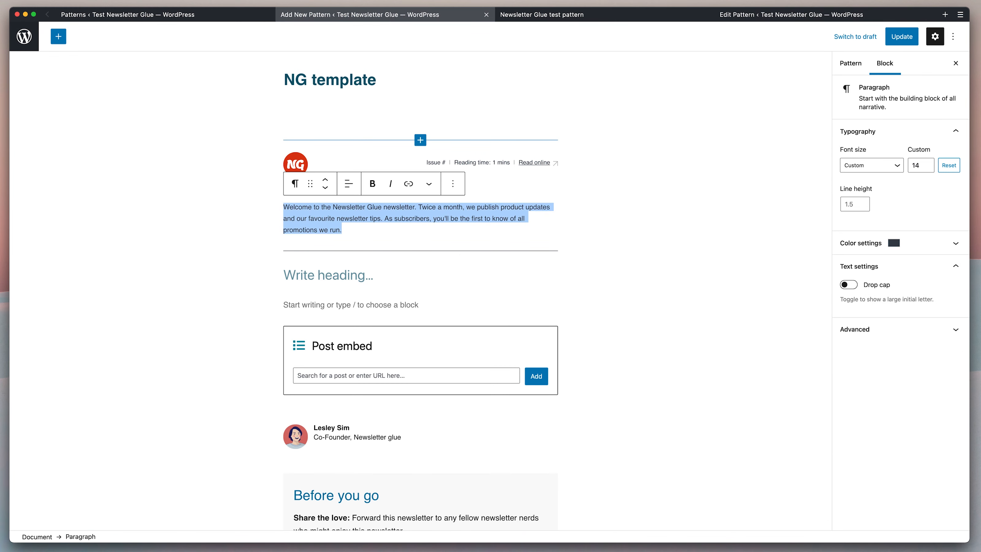
{"action": "left_click", "coordinate": [374, 179]}
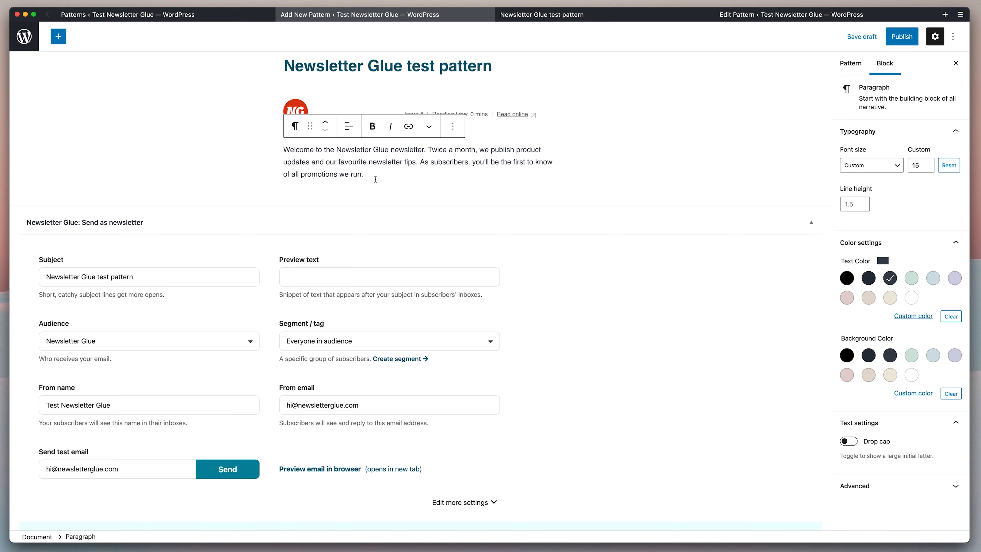
Insert a separator line below the welcome paragraph using /line.
{"action": "key", "text": "Return"}
{"action": "type", "text": "/"}
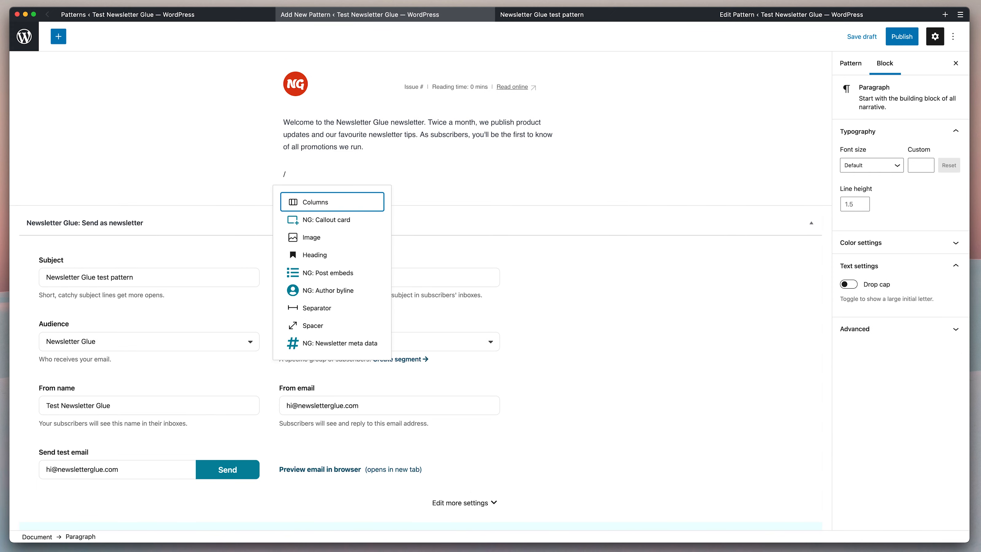
{"action": "type", "text": "line"}
{"action": "key", "text": "Return"}
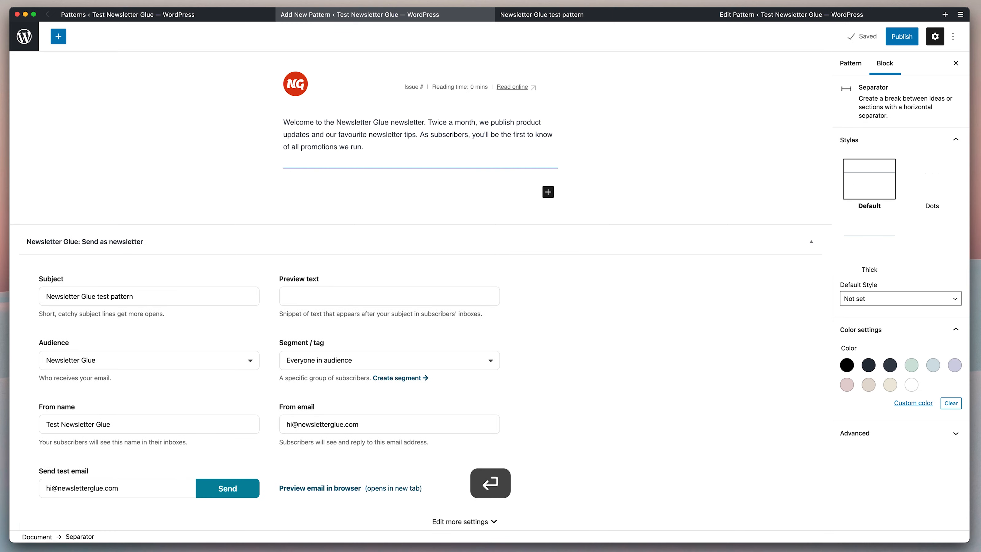
{"action": "left_click", "coordinate": [392, 194]}
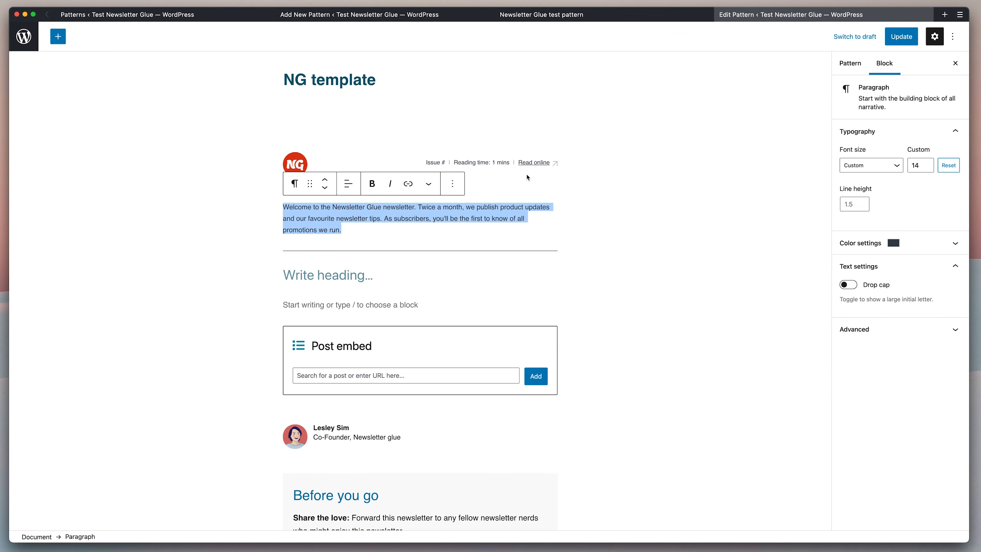
{"action": "scroll", "coordinate": [427, 189], "scroll_direction": "down", "scroll_amount": 3}
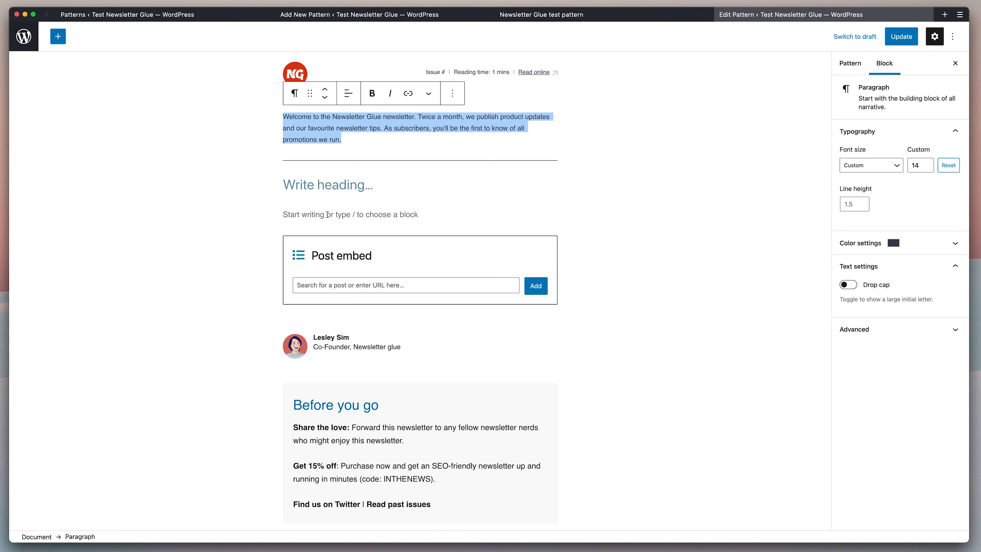
{"action": "left_click", "coordinate": [353, 14]}
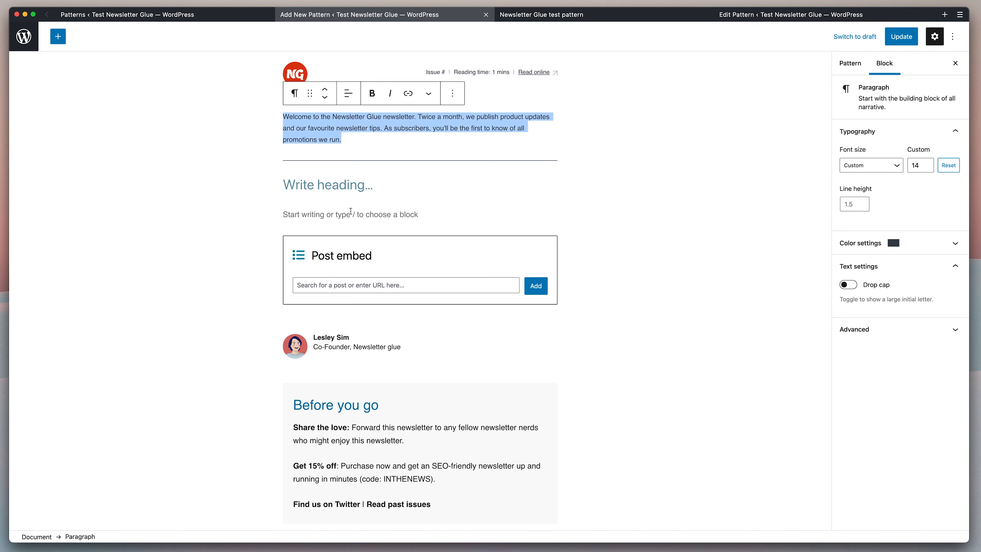
Add a Heading block below the separator with an empty paragraph beneath it.
{"action": "left_click", "coordinate": [548, 189]}
{"action": "left_click", "coordinate": [623, 279]}
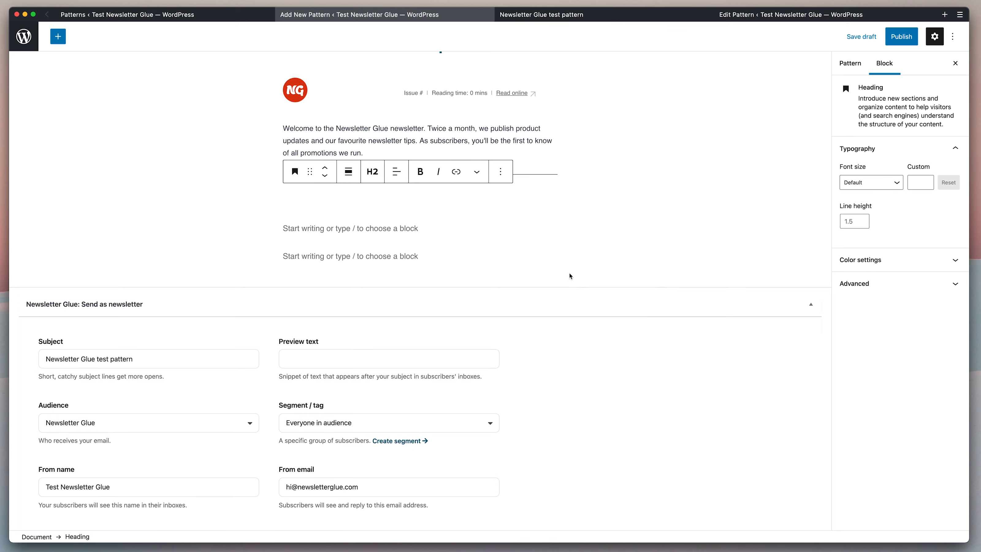
{"action": "left_click", "coordinate": [360, 259]}
{"action": "scroll", "coordinate": [360, 259], "scroll_direction": "up", "scroll_amount": 2}
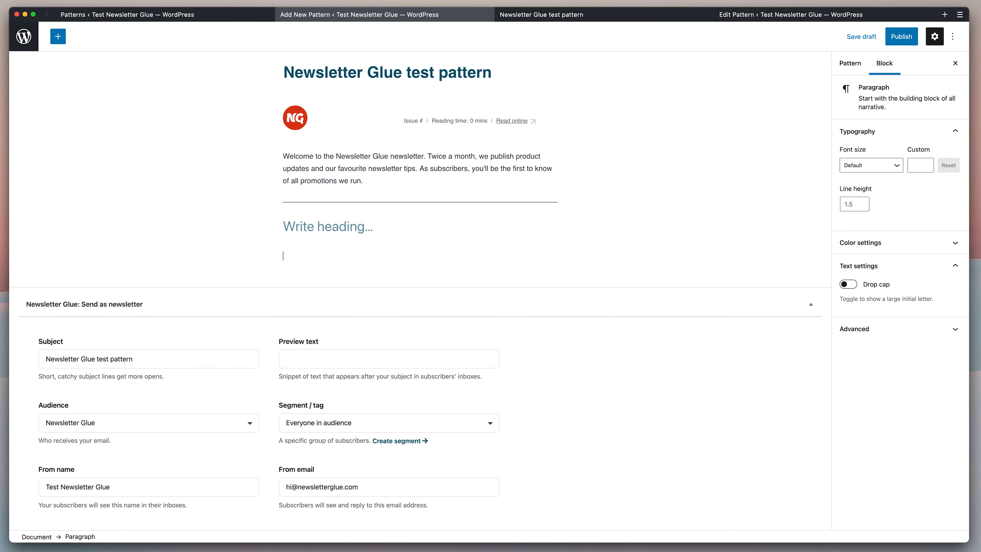
{"action": "key", "text": "Return"}
{"action": "left_click", "coordinate": [756, 15]}
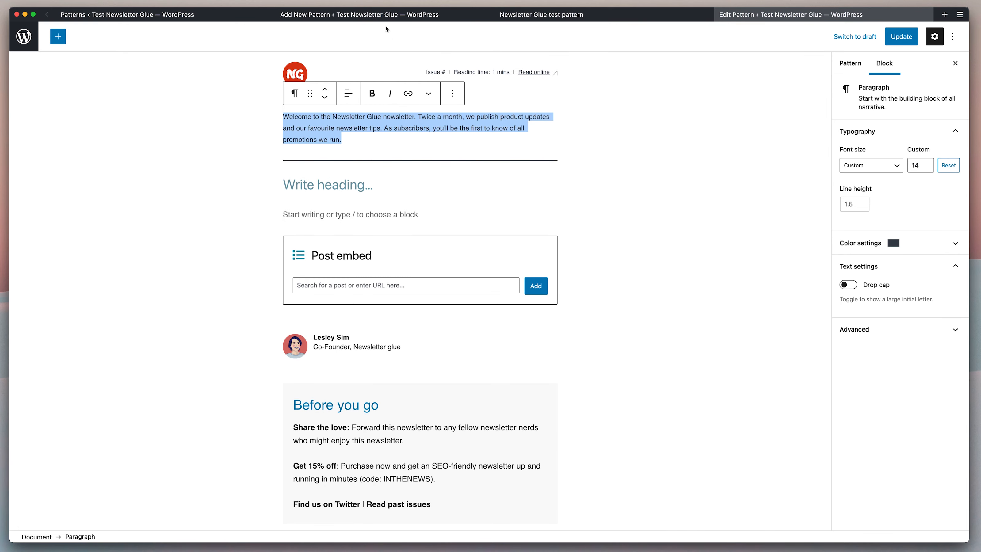
{"action": "left_click", "coordinate": [386, 15]}
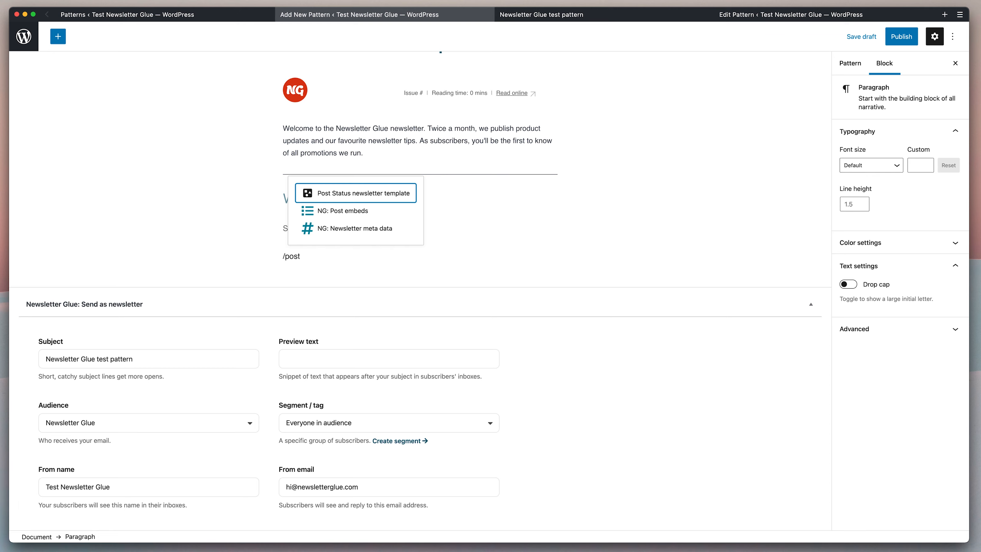
Insert an NG: Post embeds block embedding 'test newsletterglue' and 'Let's send this newsletter'.
{"action": "key", "text": "Down"}
{"action": "key", "text": "Return"}
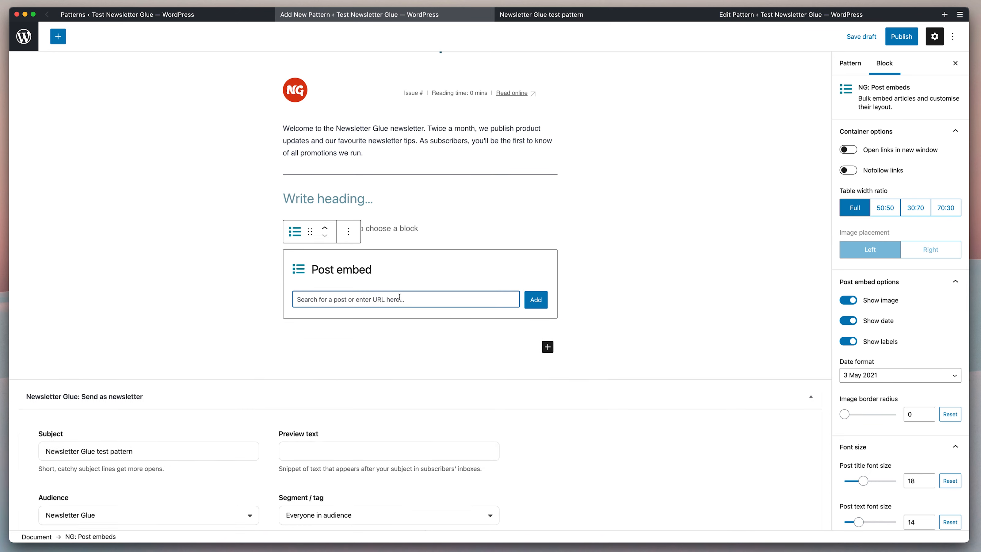
{"action": "type", "text": "newsletterglue"}
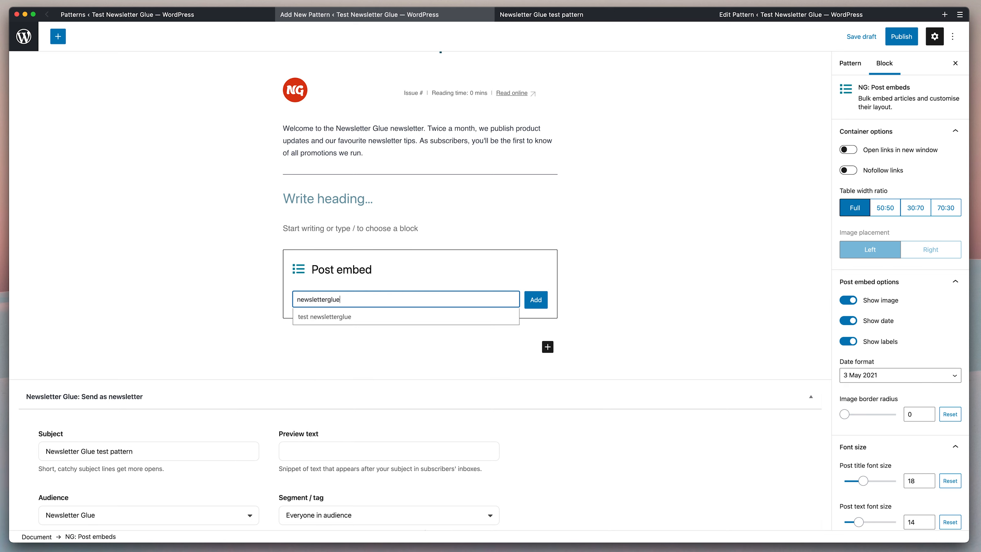
{"action": "left_click", "coordinate": [383, 317]}
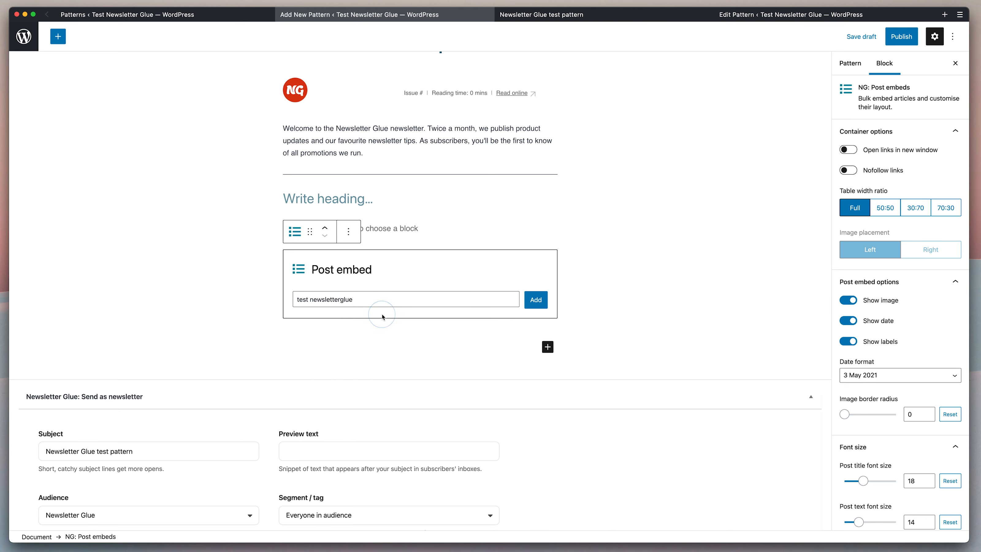
{"action": "left_click", "coordinate": [421, 300]}
{"action": "type", "text": "newslett"}
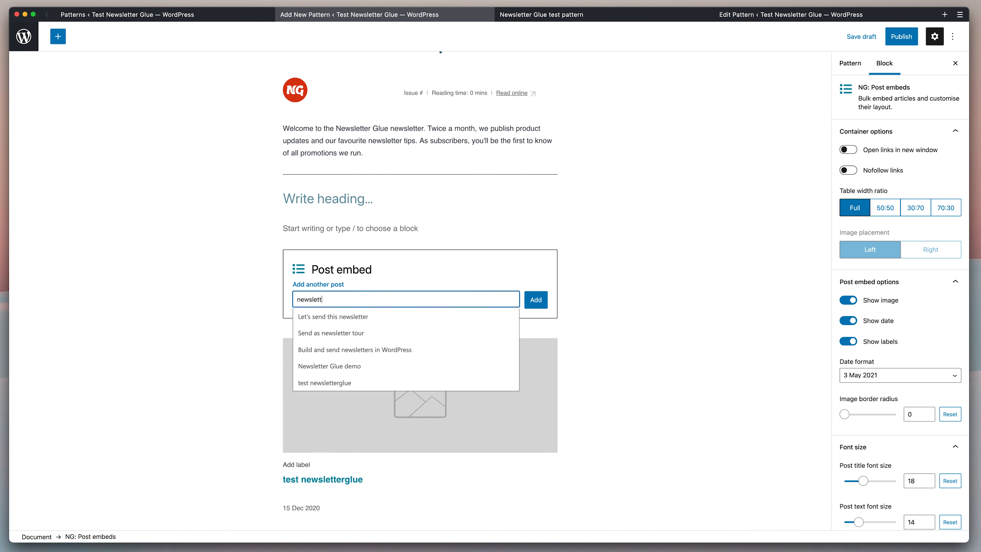
{"action": "type", "text": "er"}
{"action": "key", "text": "Down"}
{"action": "key", "text": "Return"}
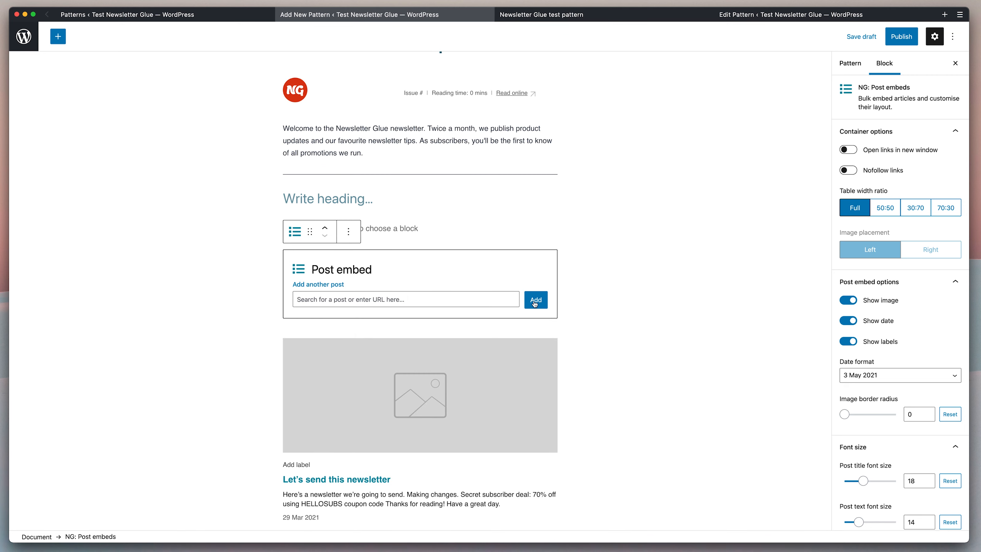
Set the embedded posts' table width ratio to 50:50.
{"action": "scroll", "coordinate": [601, 298], "scroll_direction": "down", "scroll_amount": 5}
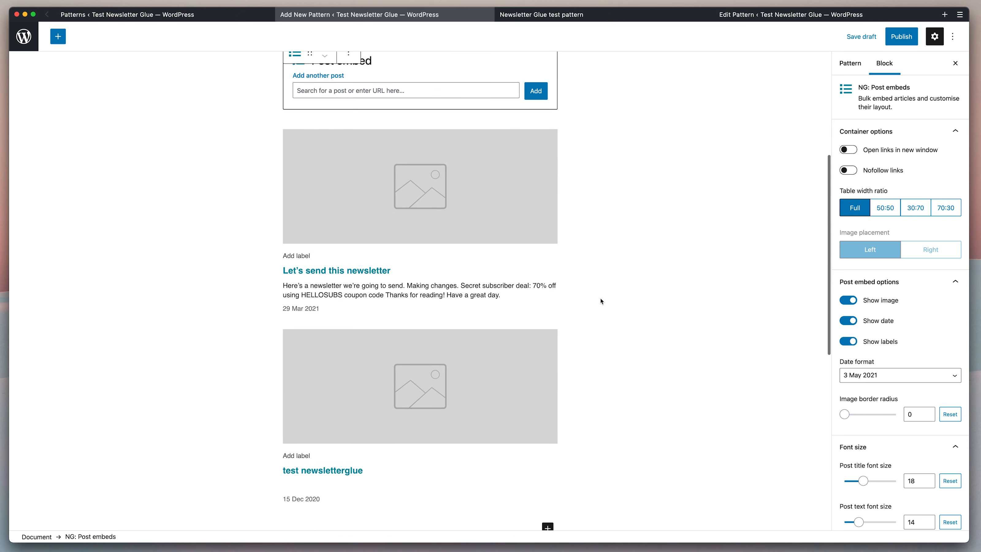
{"action": "scroll", "coordinate": [600, 298], "scroll_direction": "up", "scroll_amount": 2}
{"action": "scroll", "coordinate": [601, 298], "scroll_direction": "up", "scroll_amount": 1}
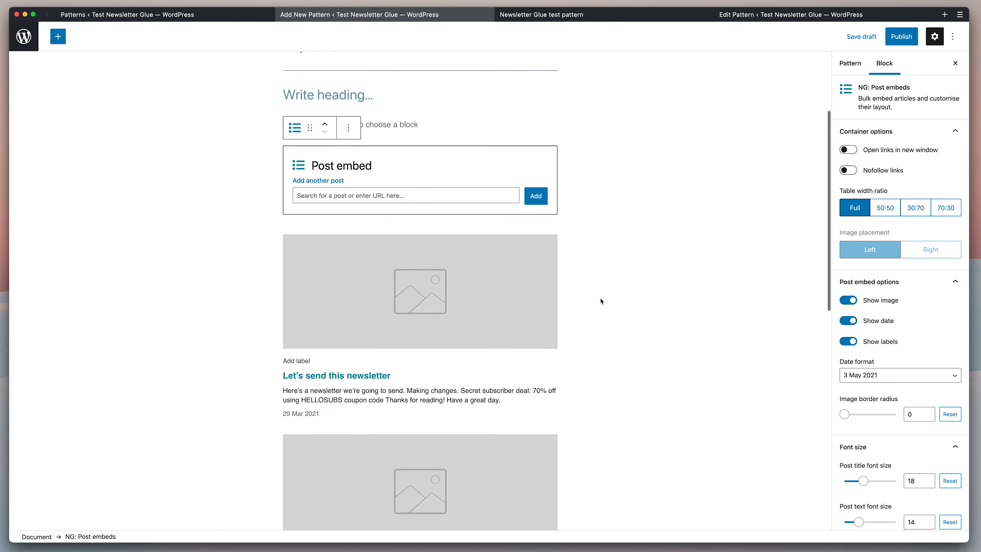
{"action": "left_click", "coordinate": [893, 208]}
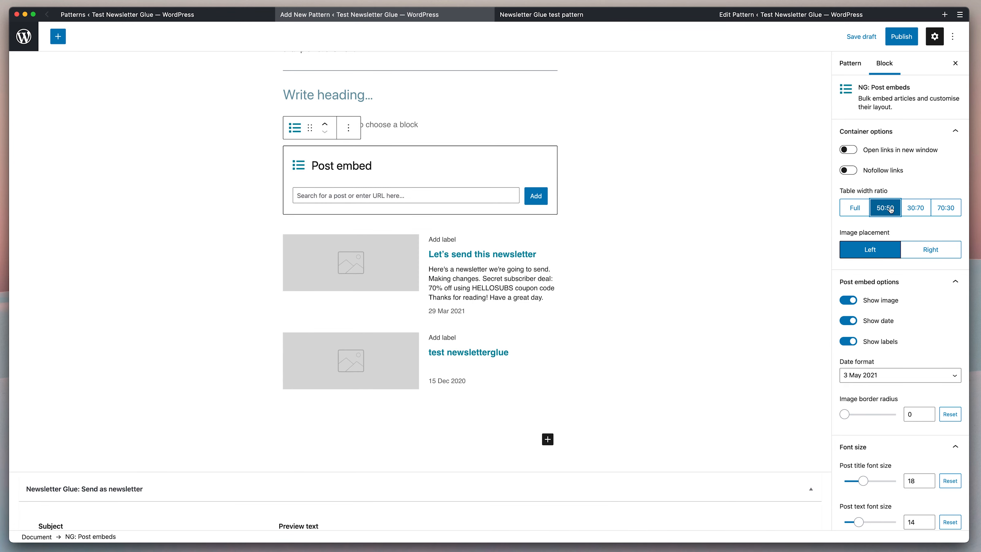
Turn off Show date and set the post cards' border thickness to 1 pixel.
{"action": "mouse_move", "coordinate": [294, 291]}
{"action": "scroll", "coordinate": [928, 325], "scroll_direction": "down", "scroll_amount": 1}
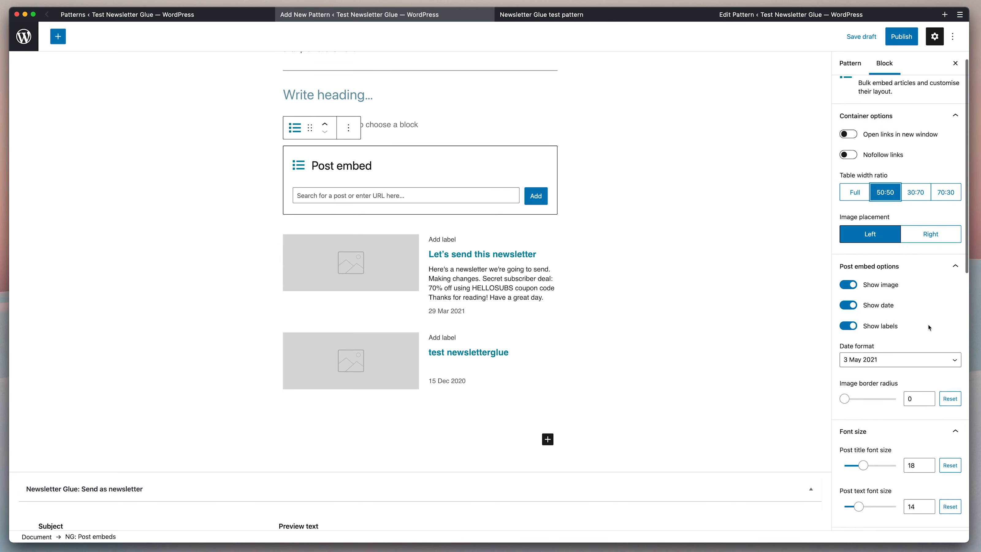
{"action": "left_click", "coordinate": [849, 304]}
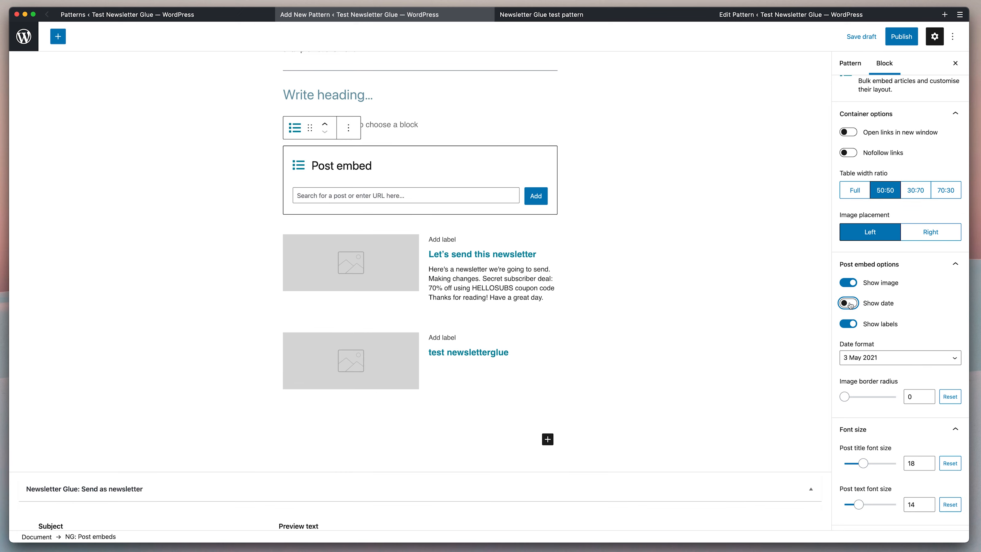
{"action": "scroll", "coordinate": [937, 309], "scroll_direction": "down", "scroll_amount": 2}
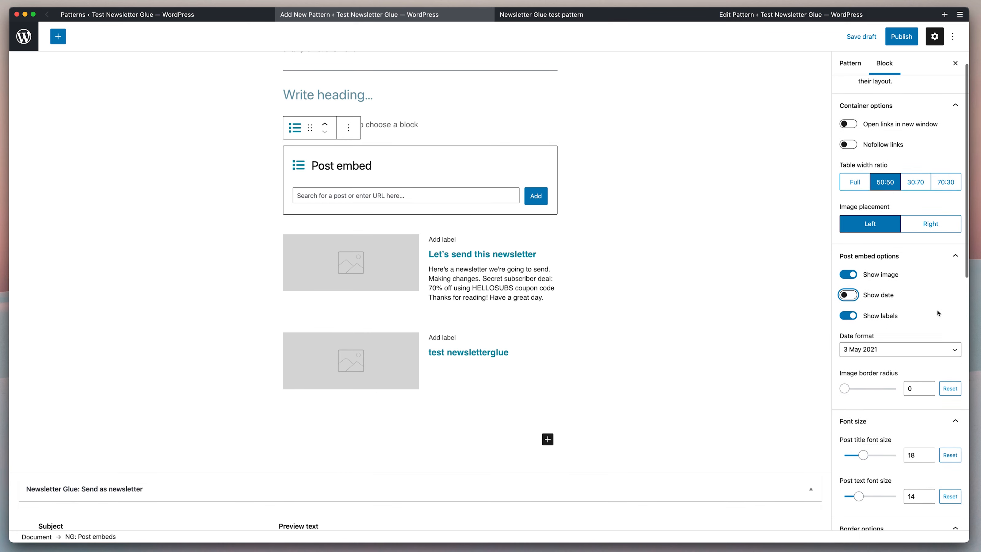
{"action": "scroll", "coordinate": [937, 309], "scroll_direction": "down", "scroll_amount": 6}
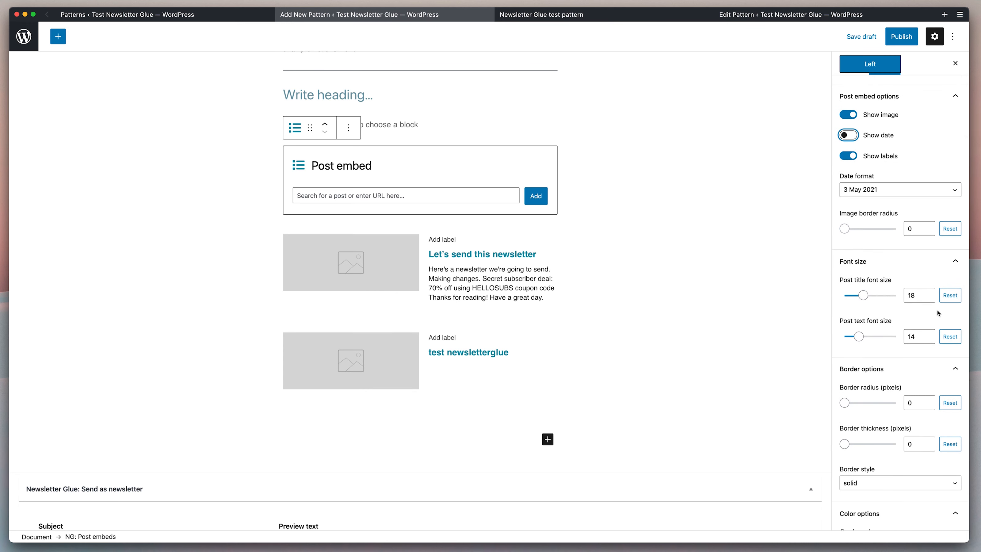
{"action": "scroll", "coordinate": [938, 312], "scroll_direction": "down", "scroll_amount": 4}
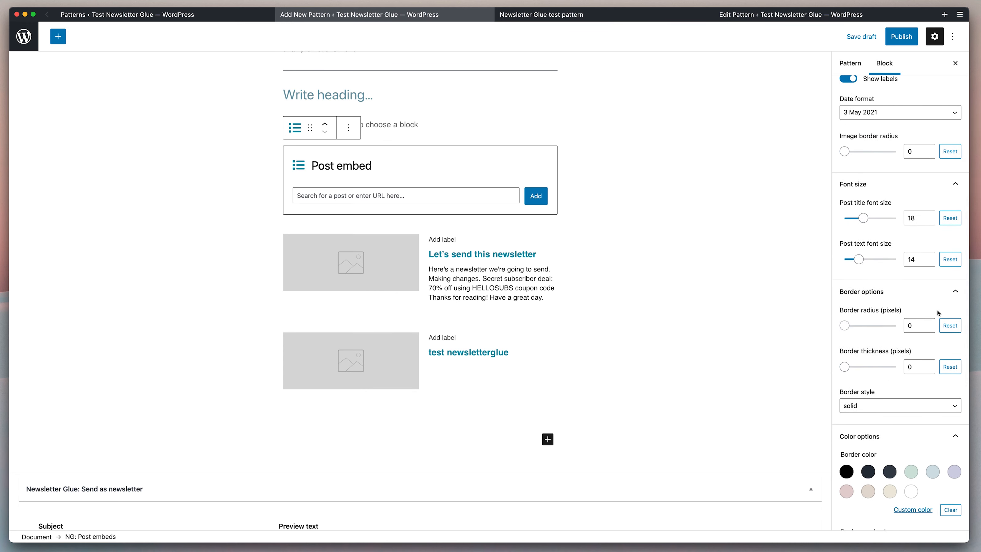
{"action": "scroll", "coordinate": [938, 312], "scroll_direction": "down", "scroll_amount": 1}
{"action": "left_click", "coordinate": [913, 354]}
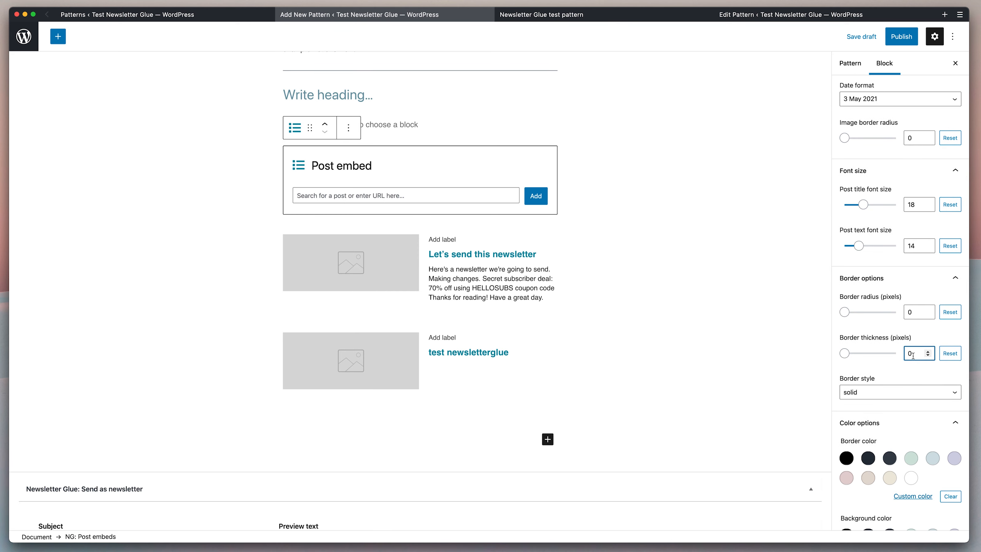
{"action": "type", "text": "1"}
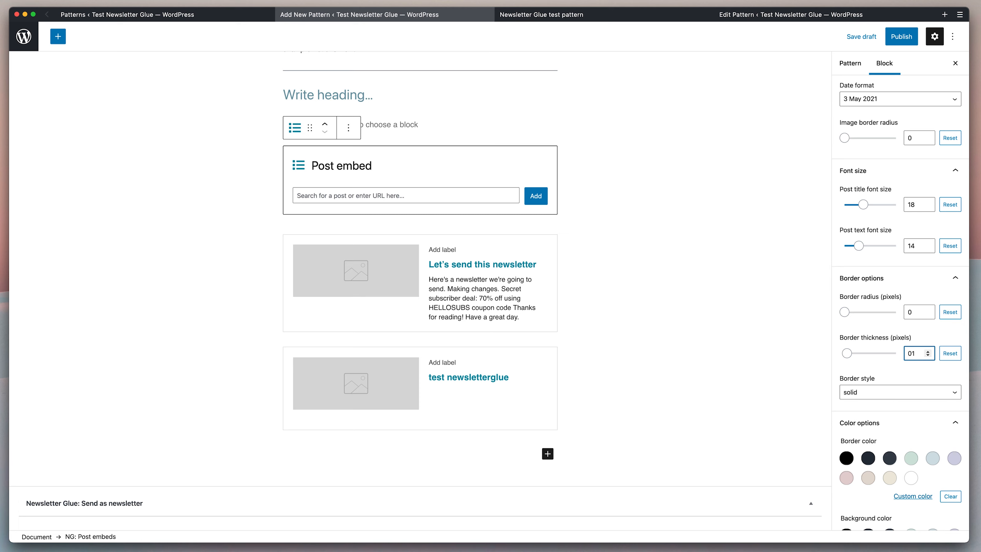
{"action": "scroll", "coordinate": [933, 332], "scroll_direction": "down", "scroll_amount": 2}
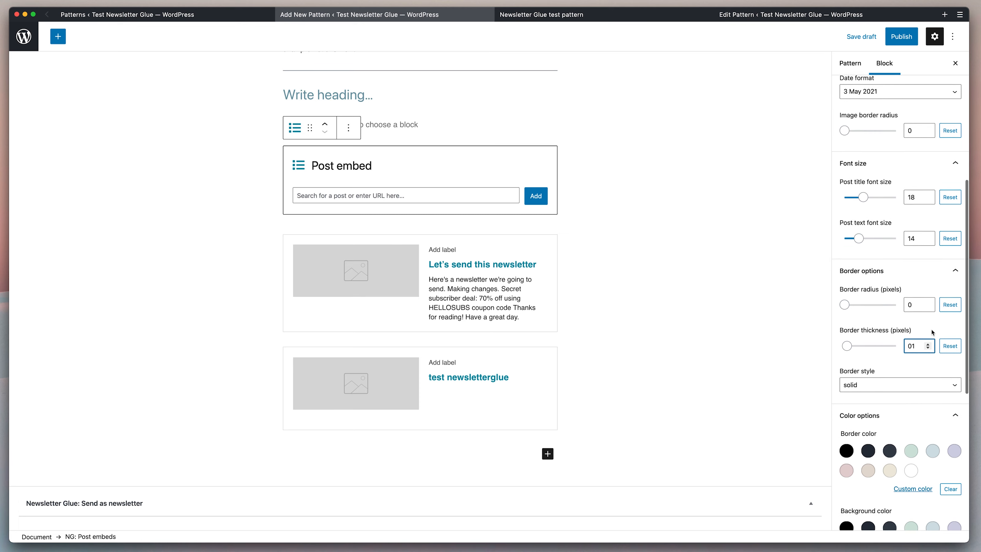
{"action": "scroll", "coordinate": [932, 332], "scroll_direction": "down", "scroll_amount": 4}
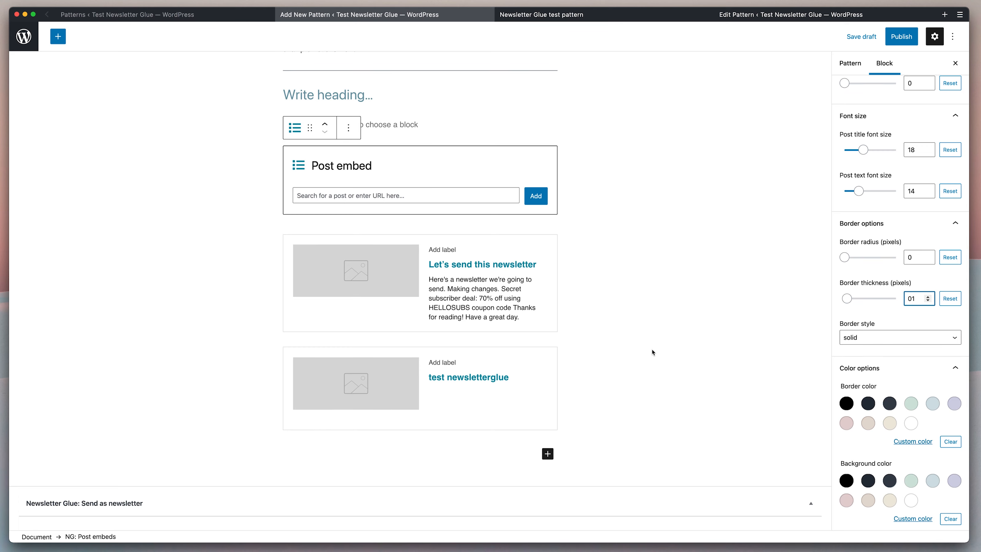
{"action": "scroll", "coordinate": [652, 350], "scroll_direction": "up", "scroll_amount": 3}
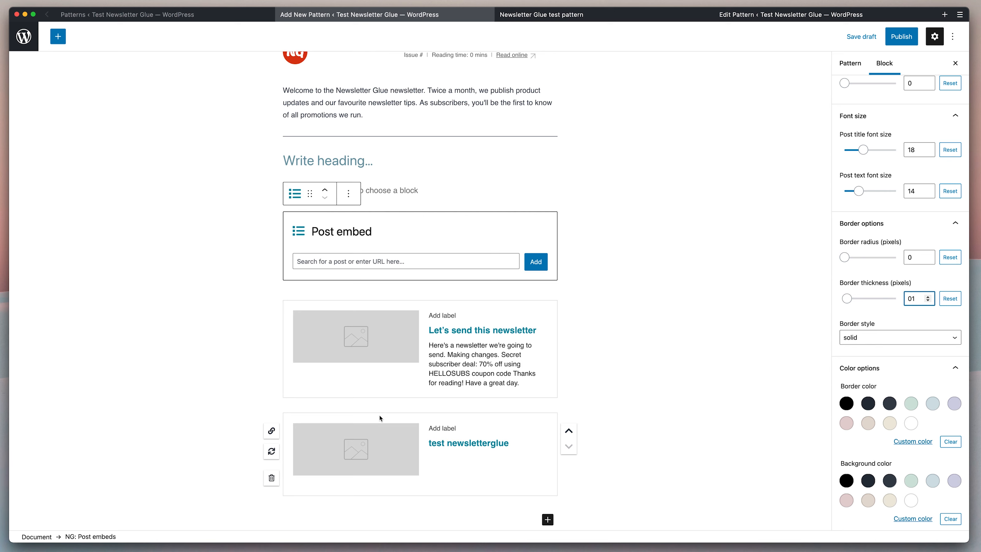
Remove both embedded posts, 'test newsletterglue' and 'Let's send this newsletter', from the Post embed block.
{"action": "left_click", "coordinate": [272, 478]}
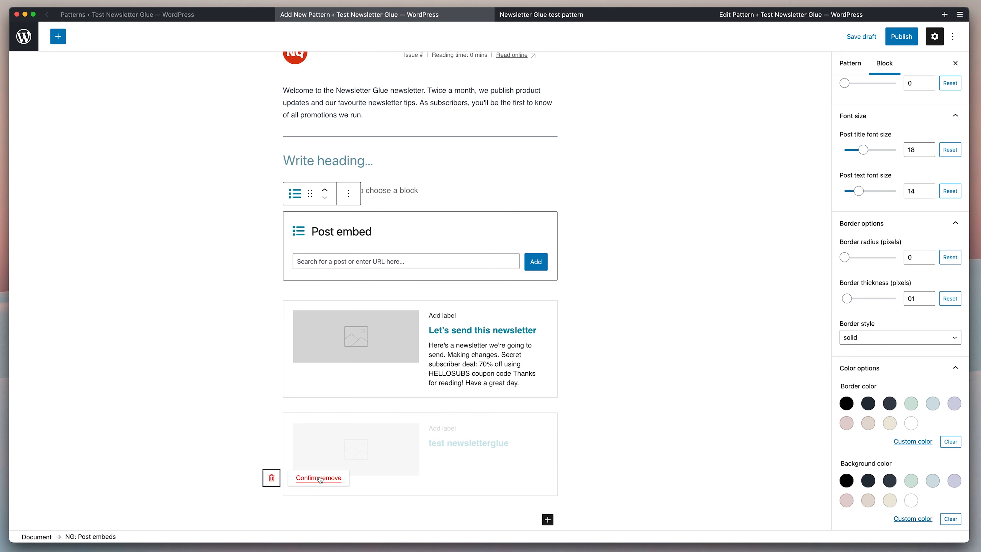
{"action": "left_click", "coordinate": [323, 480]}
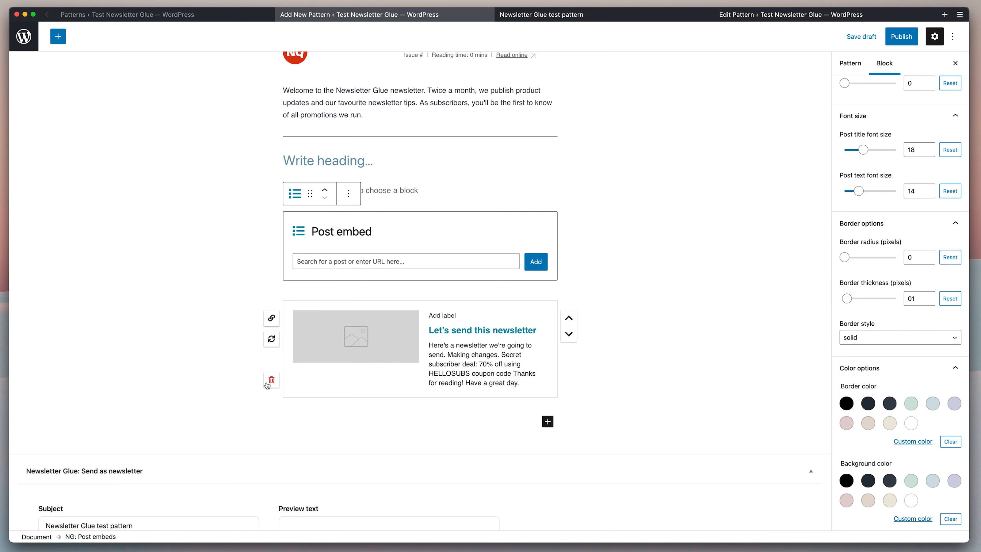
{"action": "left_click", "coordinate": [272, 380]}
{"action": "left_click", "coordinate": [315, 380]}
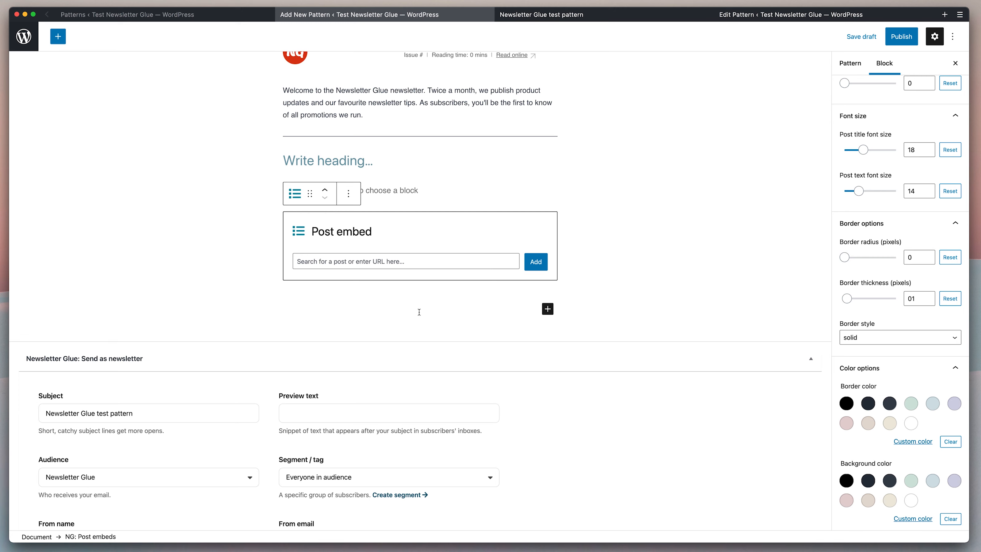
Look over the published pattern, then return to the new pattern draft.
{"action": "left_click", "coordinate": [763, 19]}
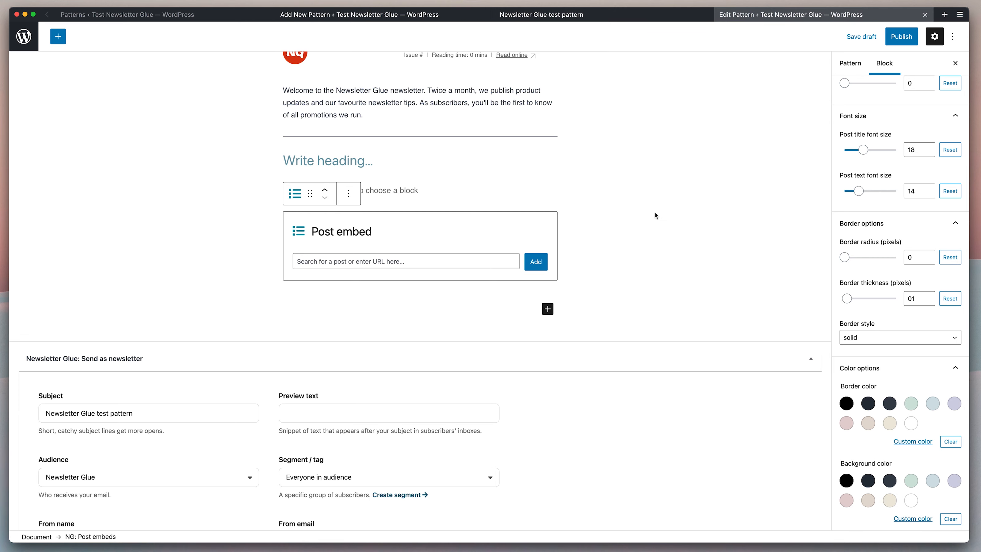
{"action": "scroll", "coordinate": [654, 216], "scroll_direction": "down", "scroll_amount": 5}
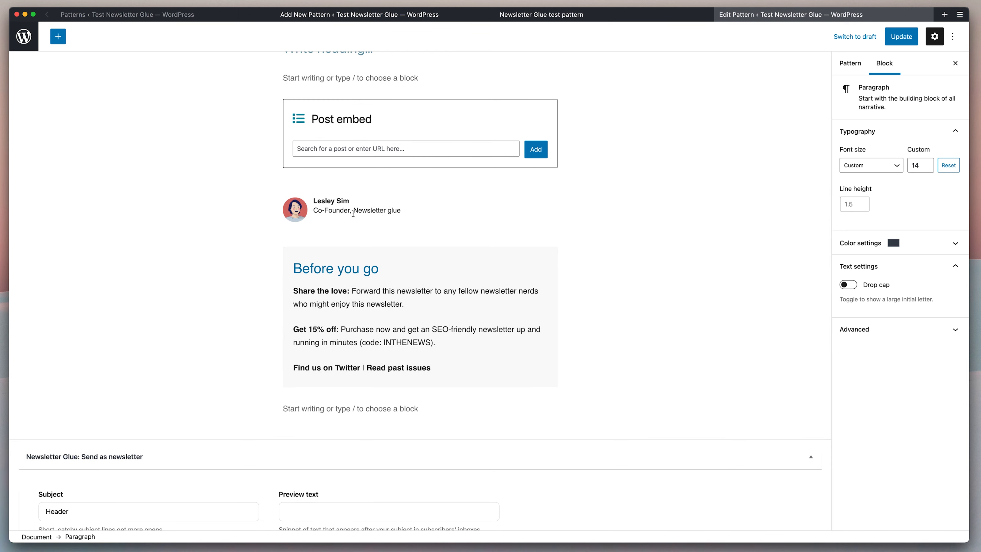
{"action": "left_click", "coordinate": [360, 15]}
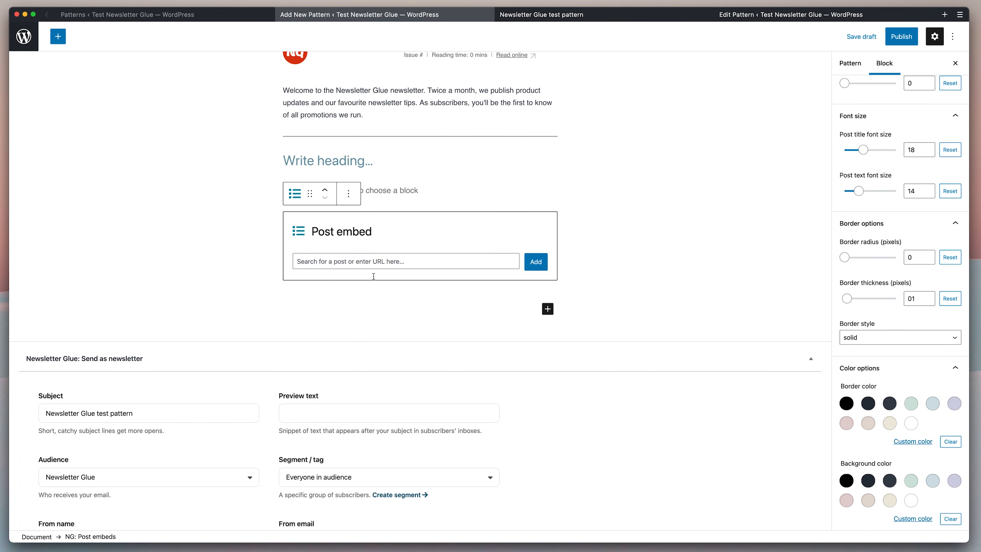
Add an NG: Author byline block below the Post embed and enter the author's name.
{"action": "left_click", "coordinate": [381, 320]}
{"action": "type", "text": "/"}
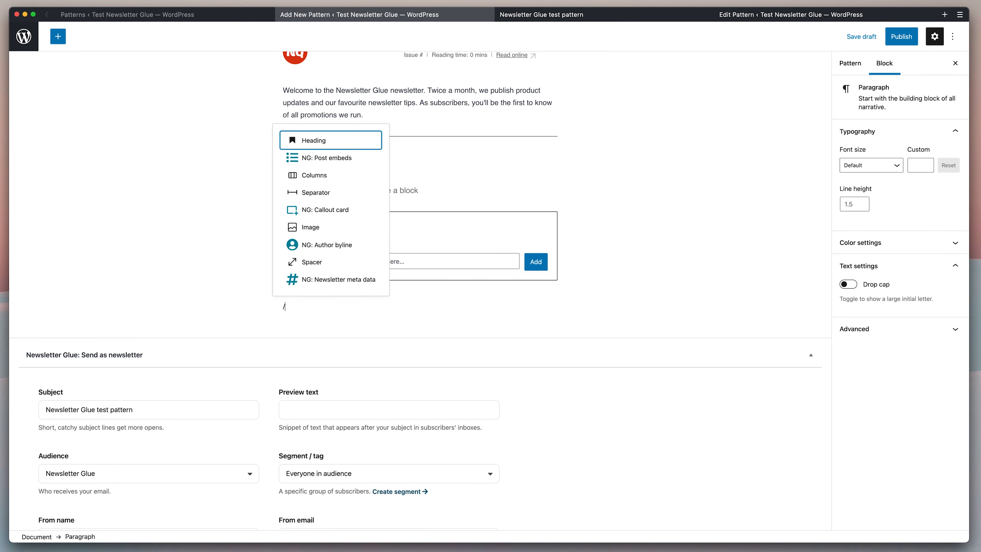
{"action": "type", "text": "author"}
{"action": "key", "text": "Return"}
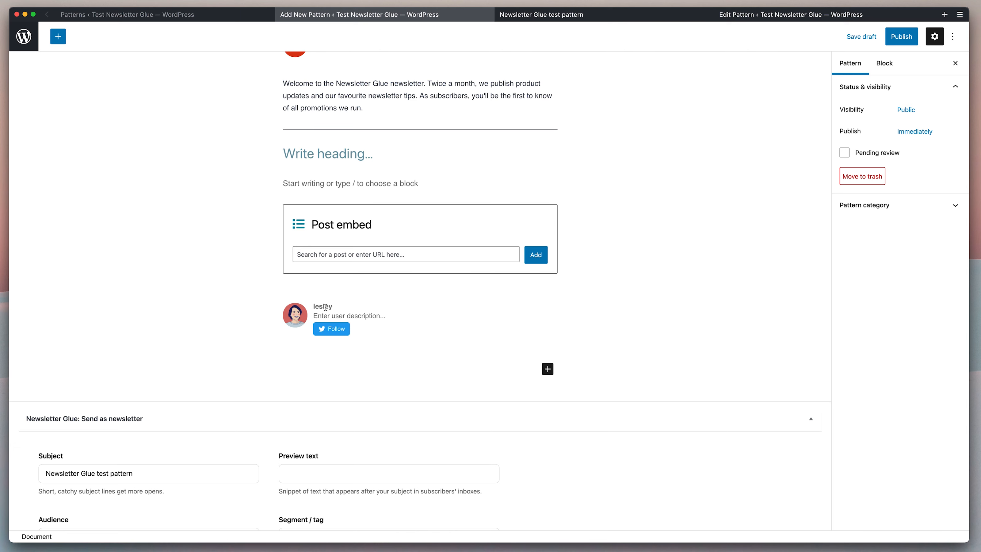
{"action": "double_click", "coordinate": [325, 307]}
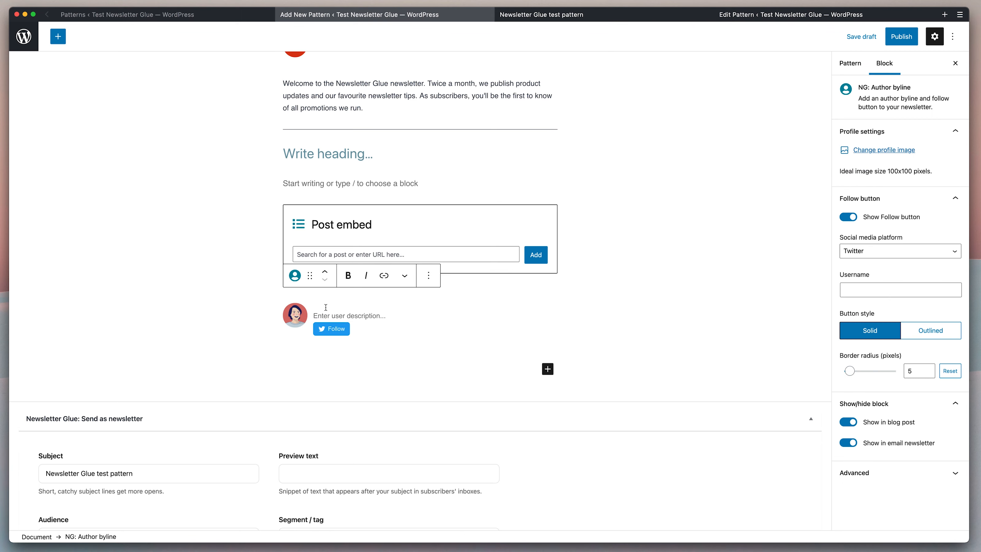
{"action": "type", "text": "Lesley Sim"}
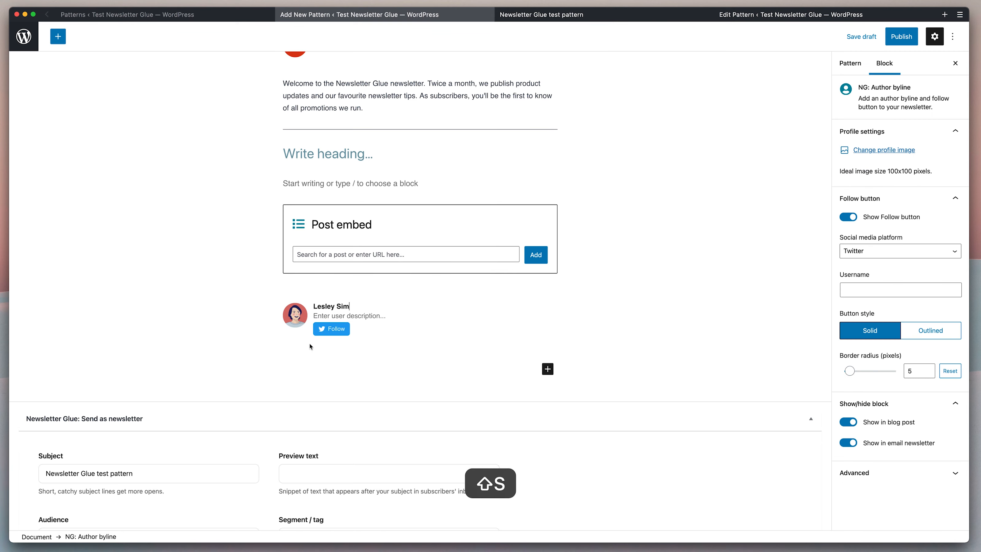
Set the byline description to 'Co-founder, Newsletter Glue' and hide the Follow button.
{"action": "left_click", "coordinate": [347, 317]}
{"action": "type", "text": "Co"}
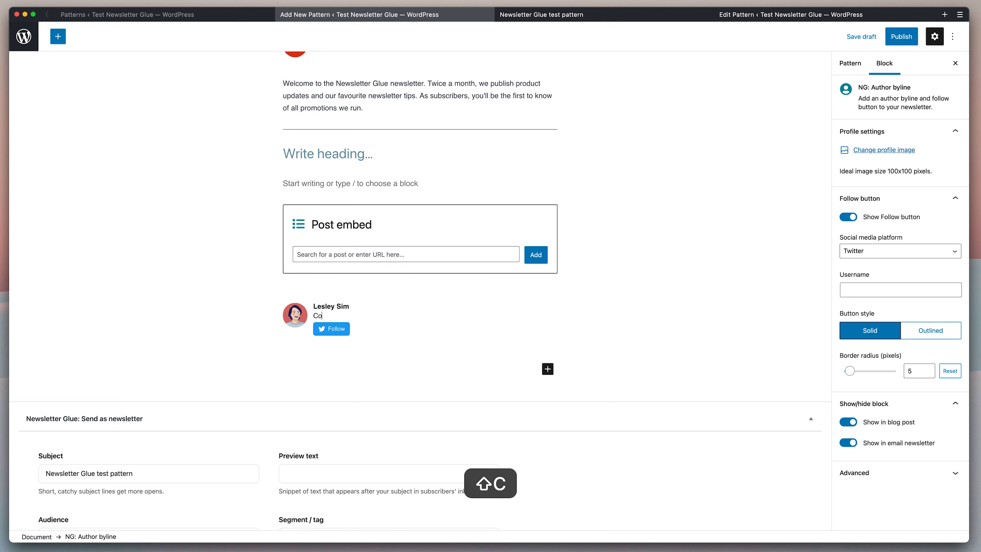
{"action": "type", "text": "-founder, Newsletter Glue"}
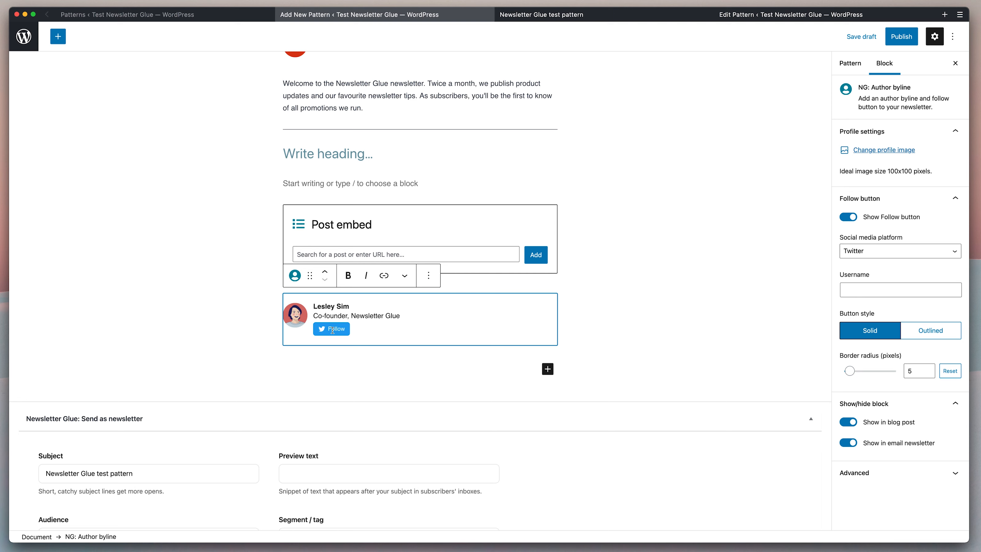
{"action": "left_click", "coordinate": [855, 218]}
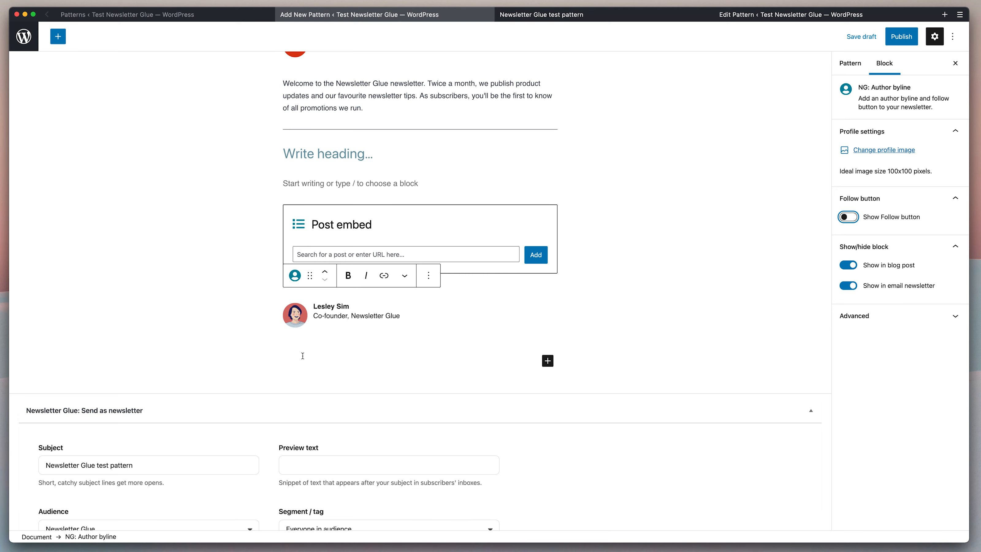
{"action": "left_click", "coordinate": [828, 17]}
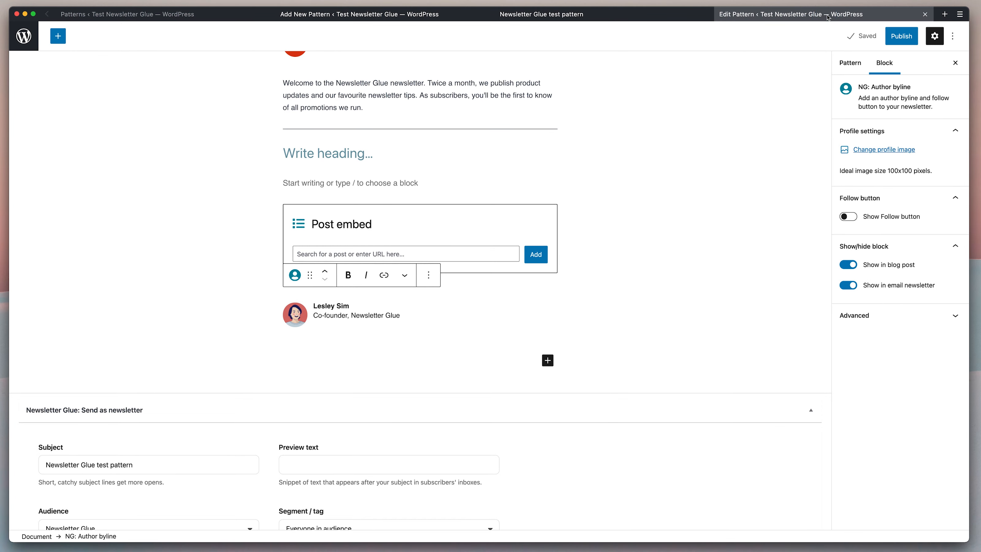
Copy the four 'Before you go' blocks from the saved Newsletter Glue pattern.
{"action": "scroll", "coordinate": [652, 178], "scroll_direction": "down", "scroll_amount": 1}
{"action": "scroll", "coordinate": [653, 180], "scroll_direction": "down", "scroll_amount": 1}
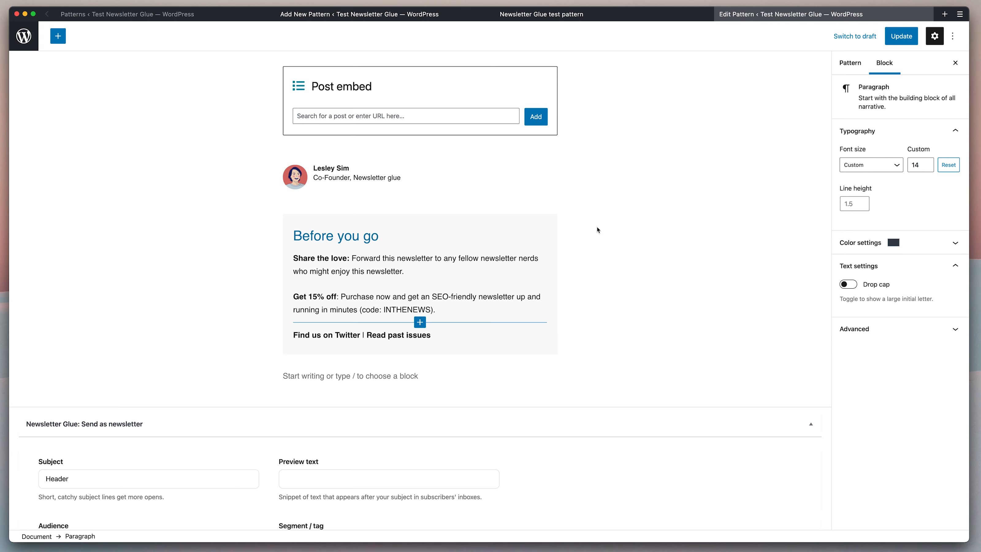
{"action": "left_click", "coordinate": [440, 337]}
{"action": "left_click", "coordinate": [290, 236], "text": "shift"}
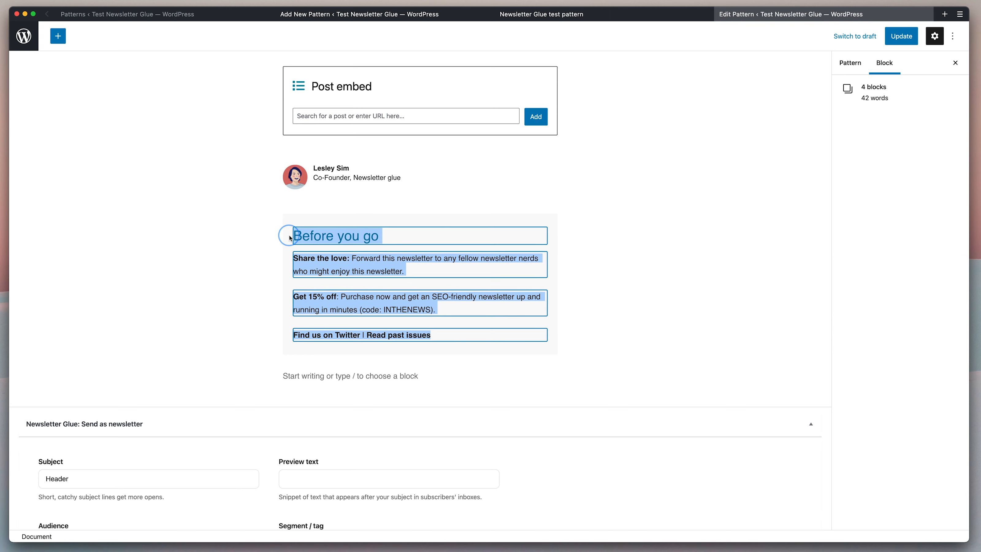
{"action": "key", "text": "super+c"}
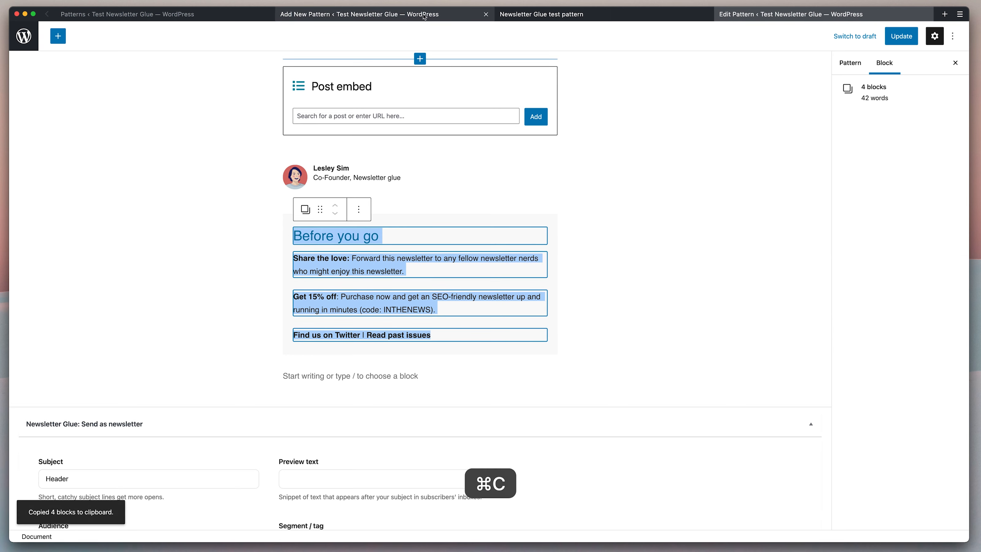
Add a callout card below the author byline and paste the 'Before you go' blocks into it.
{"action": "left_click", "coordinate": [360, 14]}
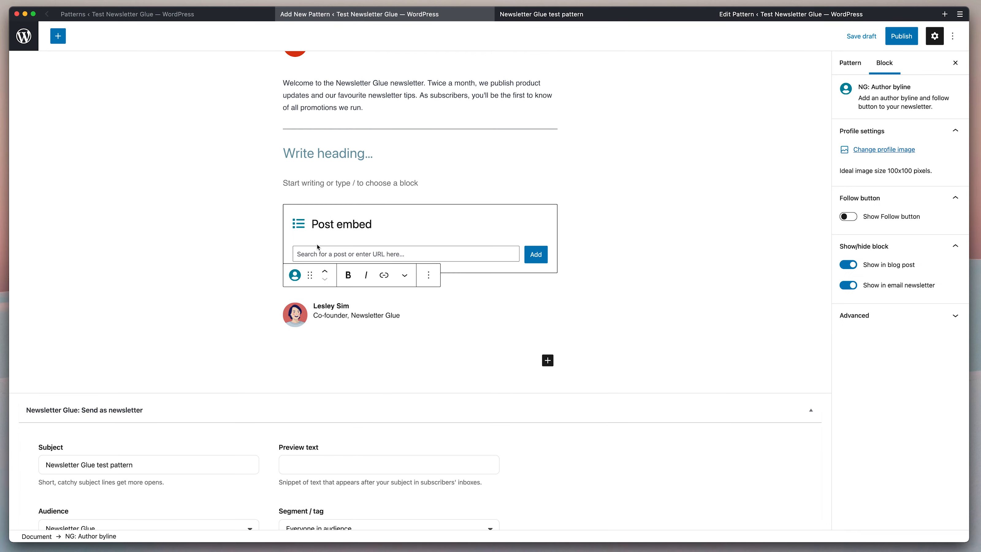
{"action": "left_click", "coordinate": [315, 368]}
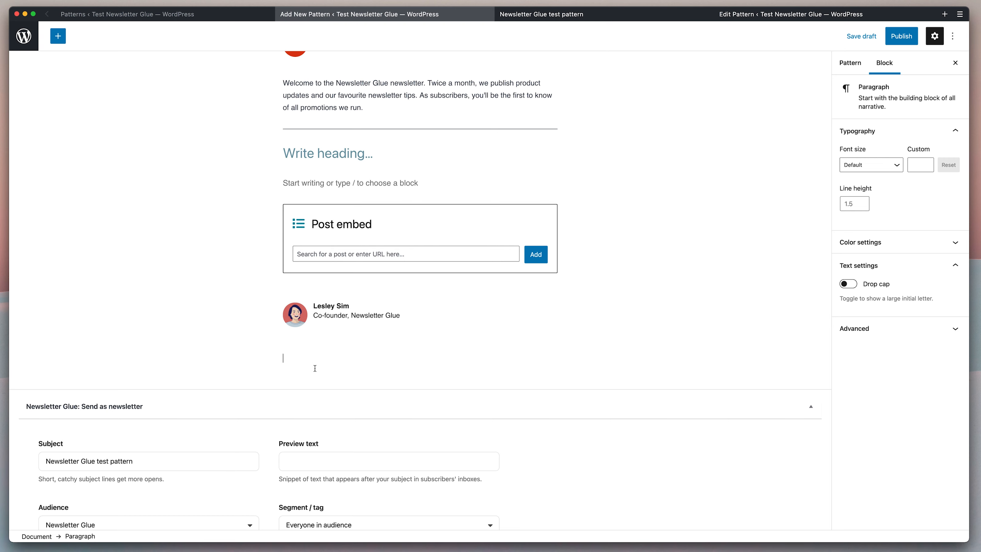
{"action": "type", "text": "/call"}
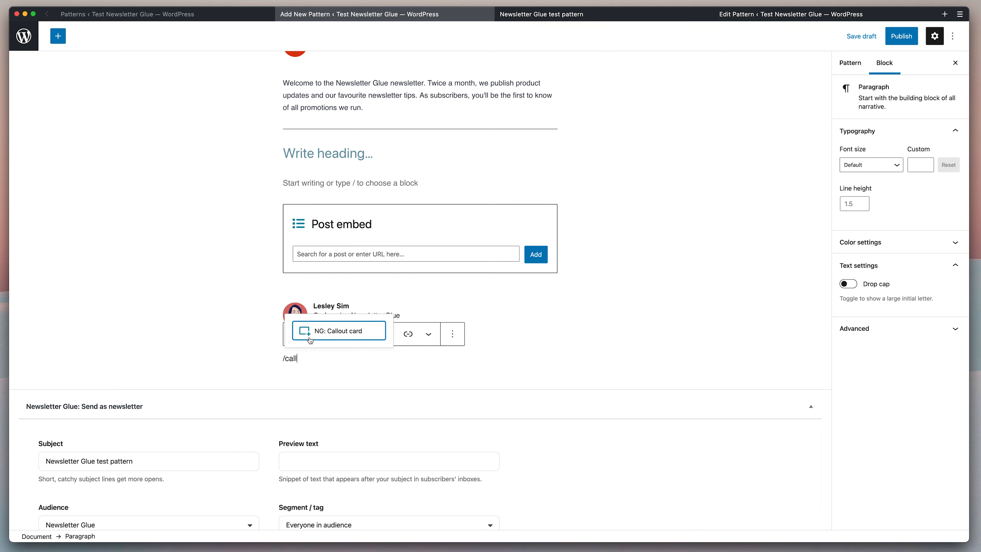
{"action": "left_click", "coordinate": [310, 331]}
{"action": "scroll", "coordinate": [480, 292], "scroll_direction": "down", "scroll_amount": 3}
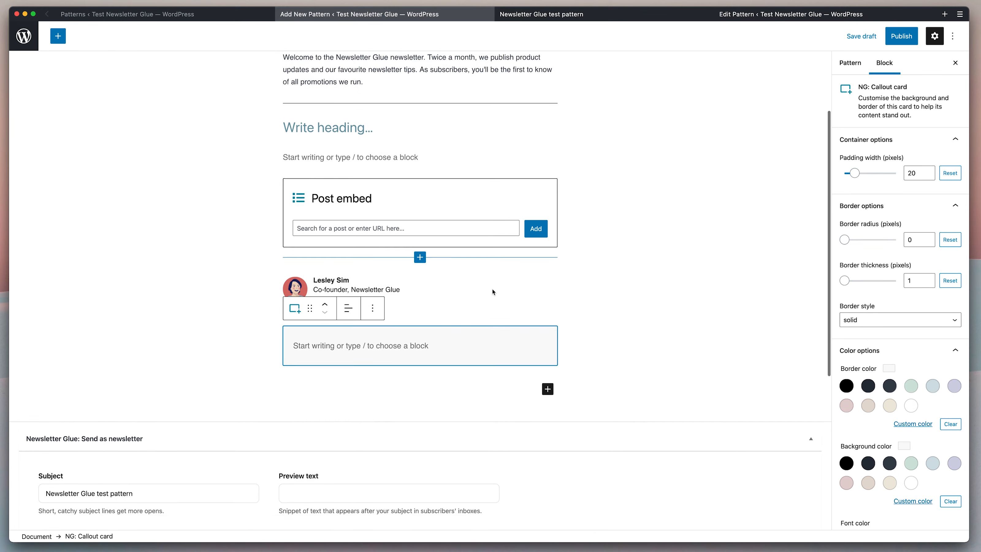
{"action": "left_click", "coordinate": [423, 265]}
{"action": "key", "text": "cmd+v"}
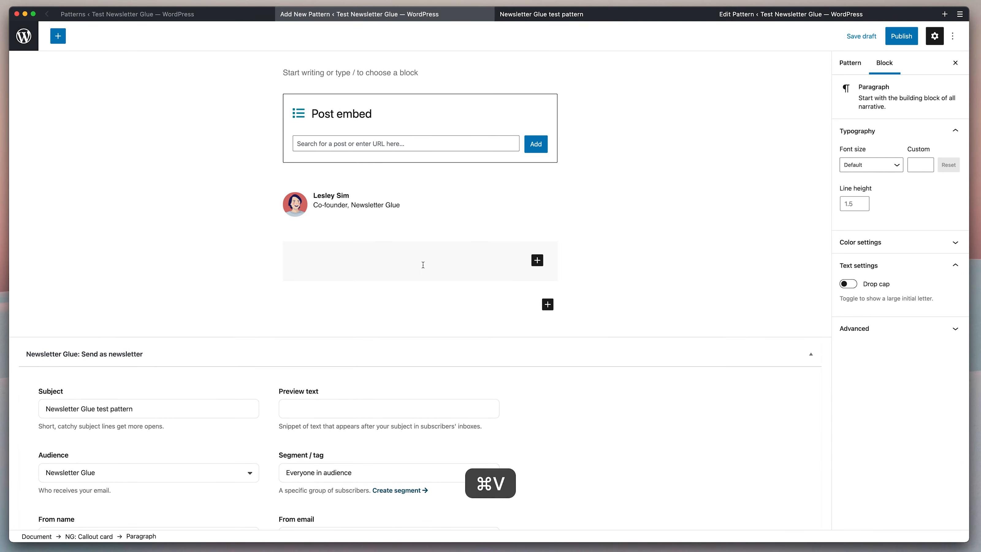
{"action": "left_click", "coordinate": [553, 267]}
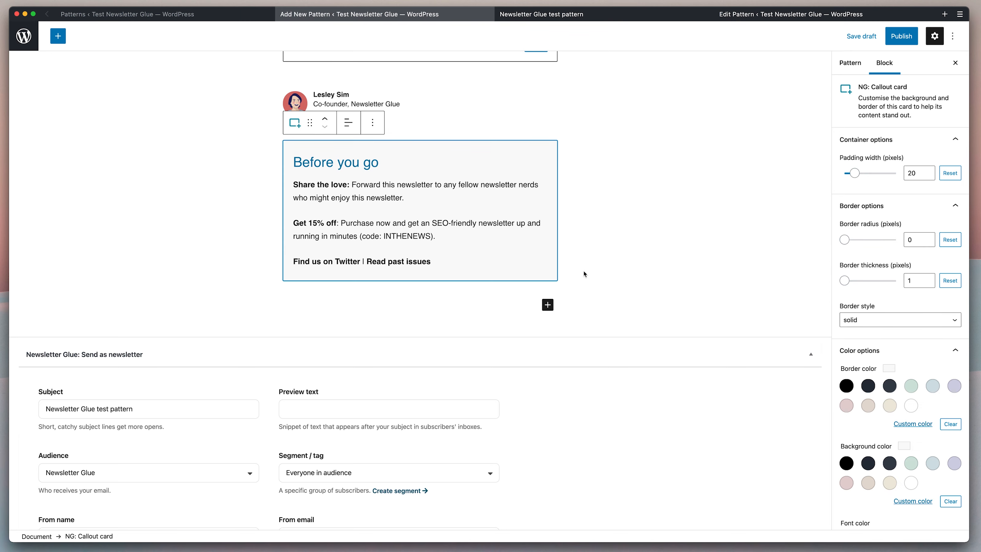
{"action": "scroll", "coordinate": [584, 274], "scroll_direction": "up", "scroll_amount": 8}
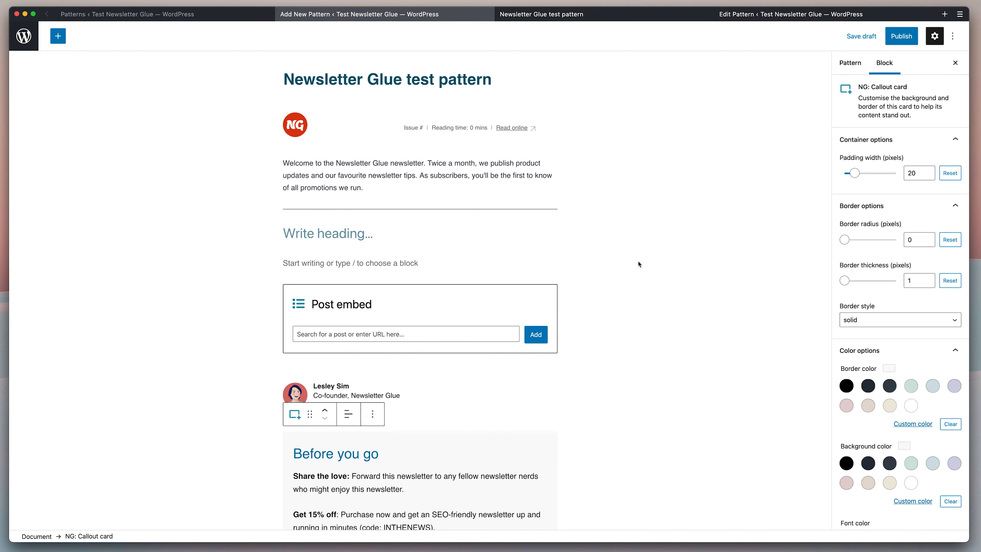
Reload the newsletter preview to check the author byline and 'Before you go' box.
{"action": "scroll", "coordinate": [638, 264], "scroll_direction": "down", "scroll_amount": 12}
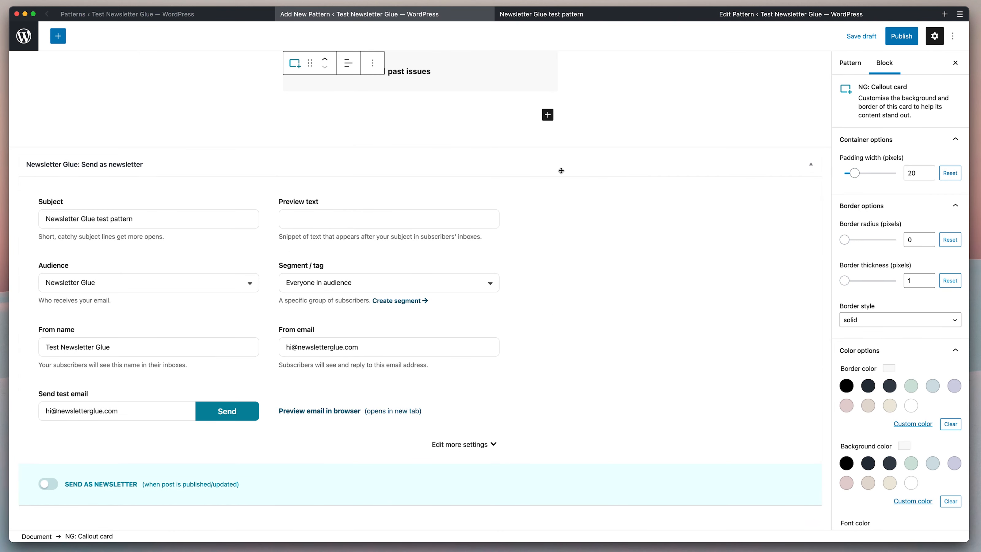
{"action": "left_click", "coordinate": [532, 12]}
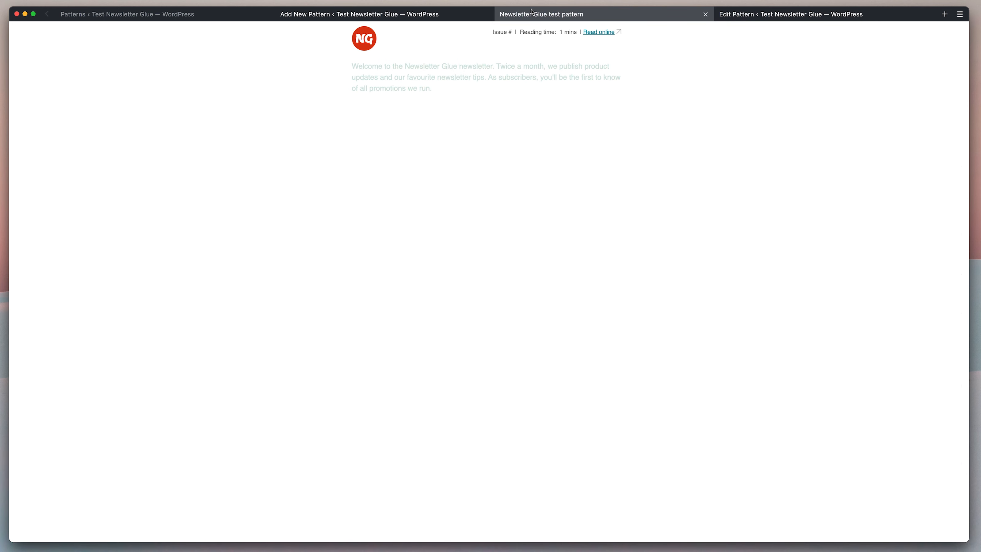
{"action": "key", "text": "super+r"}
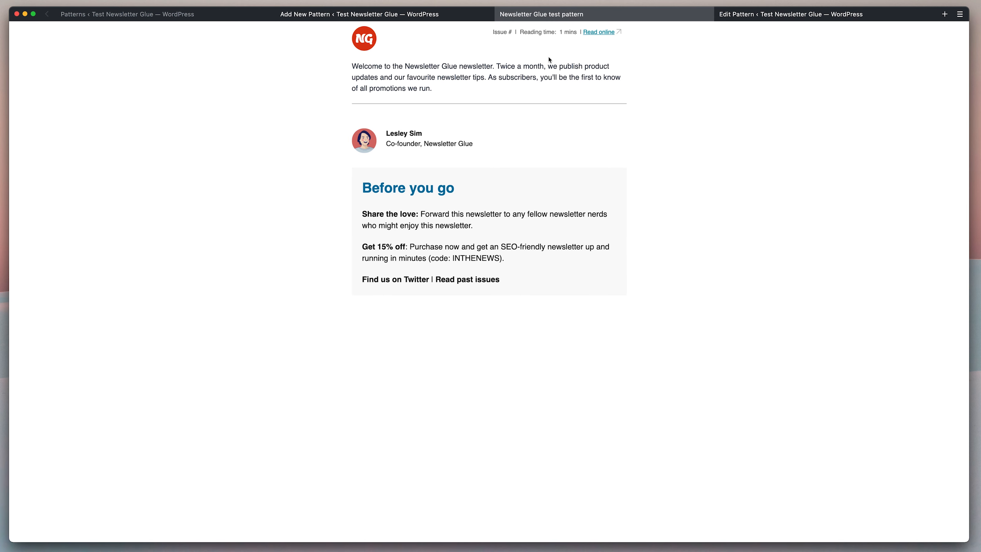
{"action": "left_click", "coordinate": [453, 19]}
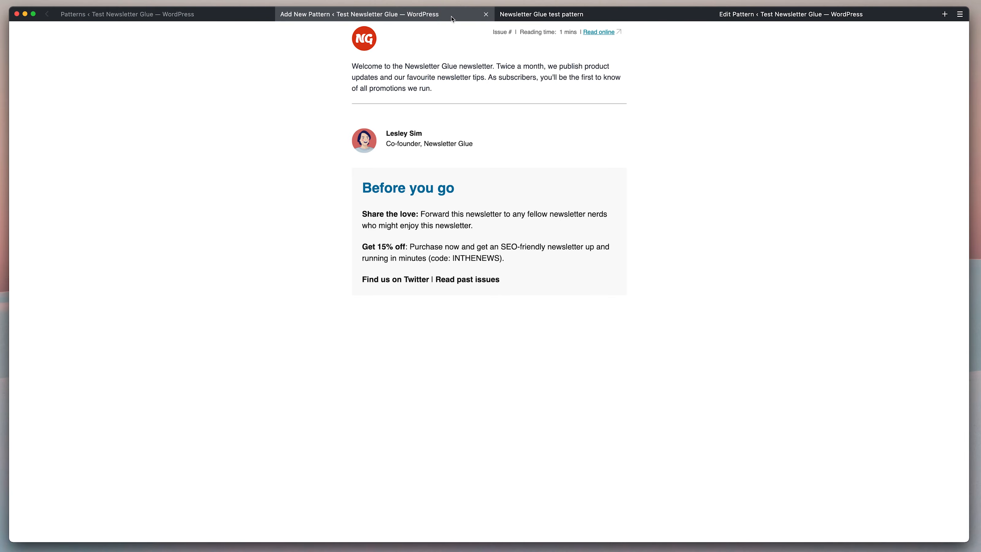
{"action": "scroll", "coordinate": [455, 101], "scroll_direction": "up", "scroll_amount": 10}
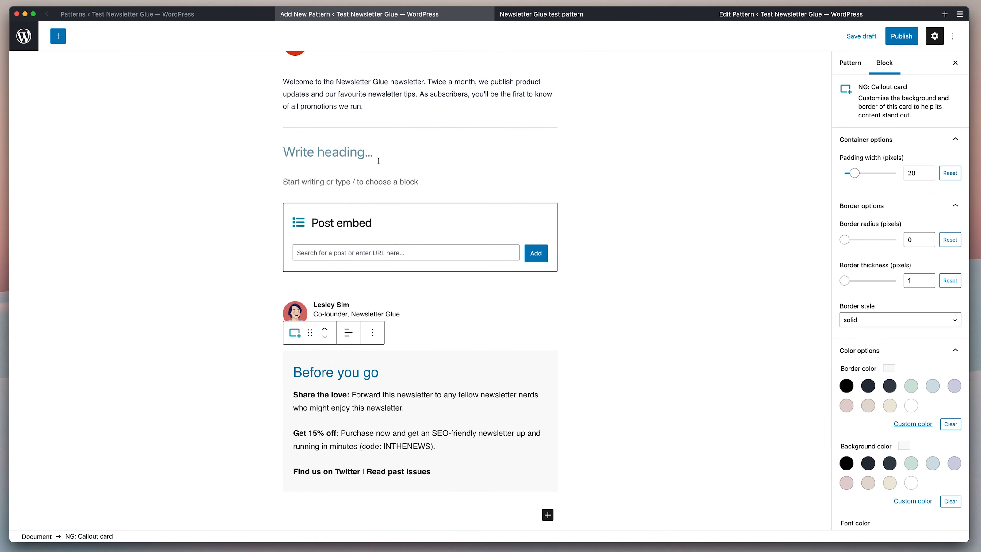
{"action": "scroll", "coordinate": [388, 222], "scroll_direction": "up", "scroll_amount": 1}
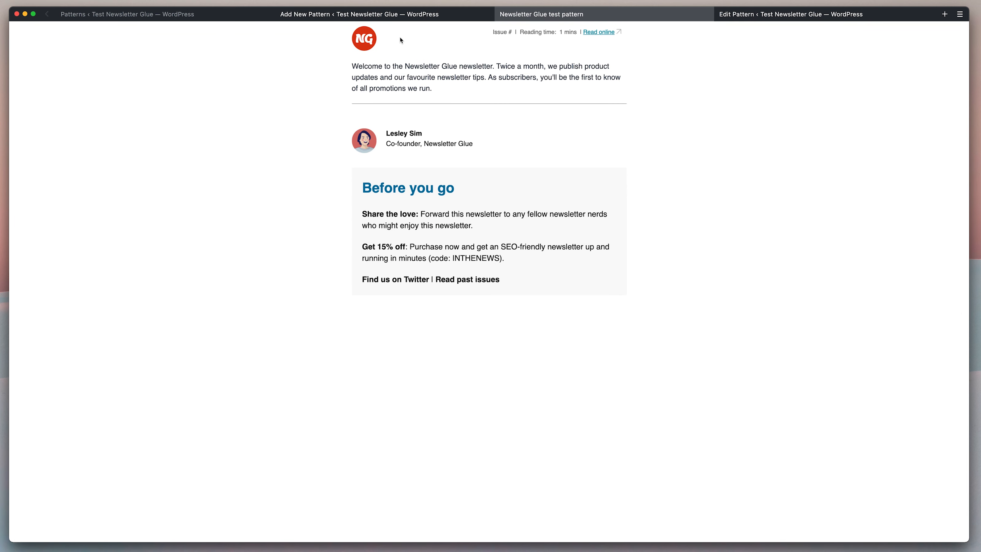
{"action": "left_click", "coordinate": [409, 16]}
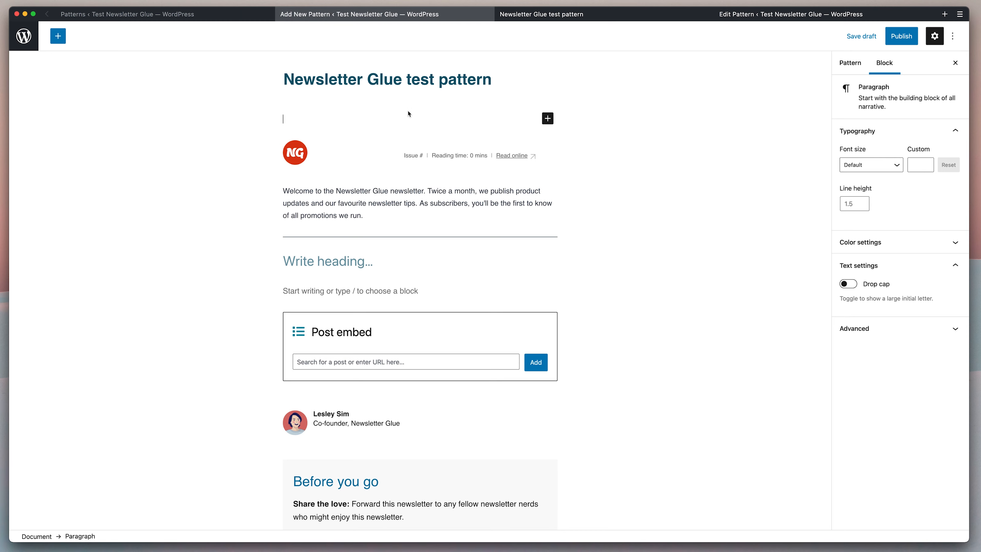
Insert a spacer above the header and resize it to 50 px tall.
{"action": "left_click", "coordinate": [548, 118]}
{"action": "type", "text": "spacer"}
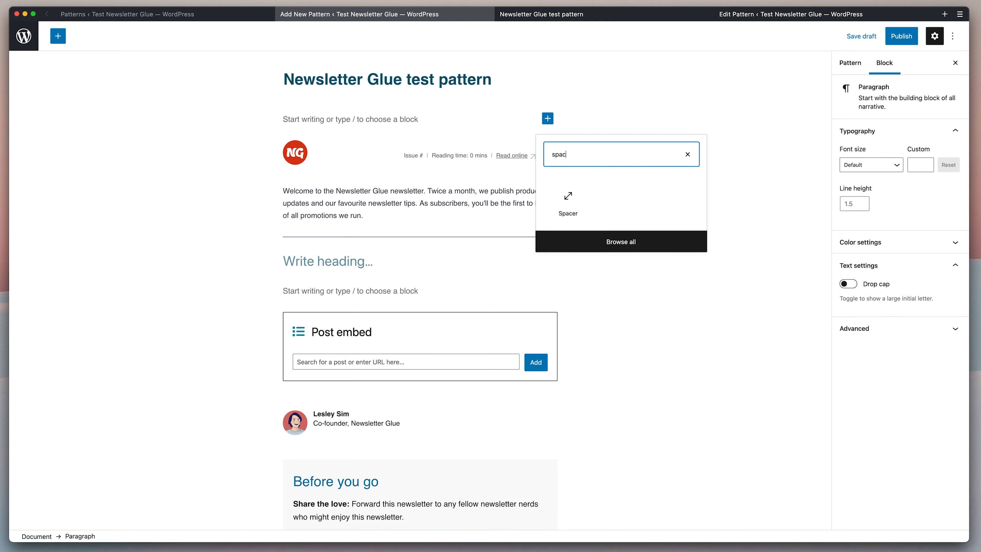
{"action": "left_click", "coordinate": [574, 207]}
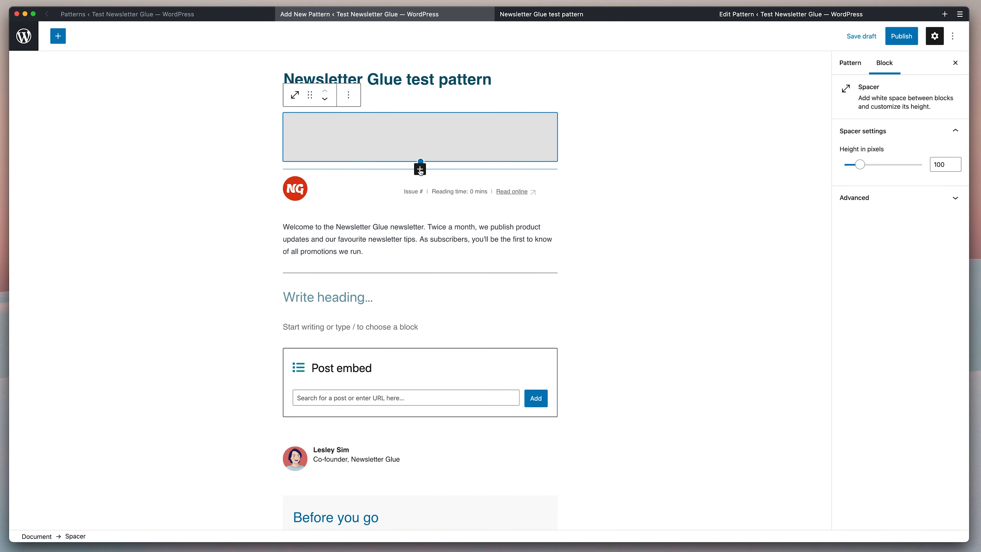
{"action": "left_click", "coordinate": [421, 158]}
{"action": "left_click_drag", "start_coordinate": [420, 158], "coordinate": [420, 136]}
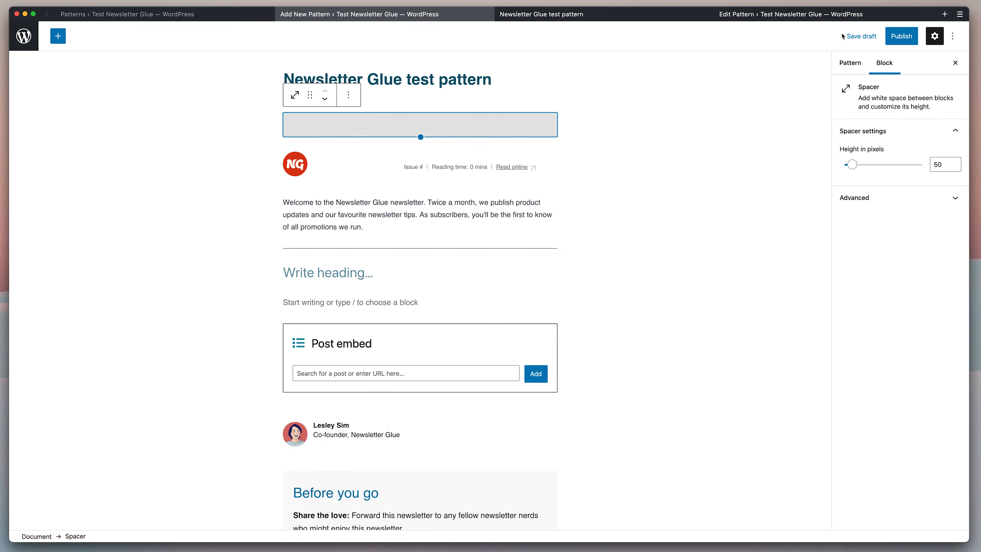
Save the pattern draft and reload the preview to show the extra top space.
{"action": "left_click", "coordinate": [861, 36]}
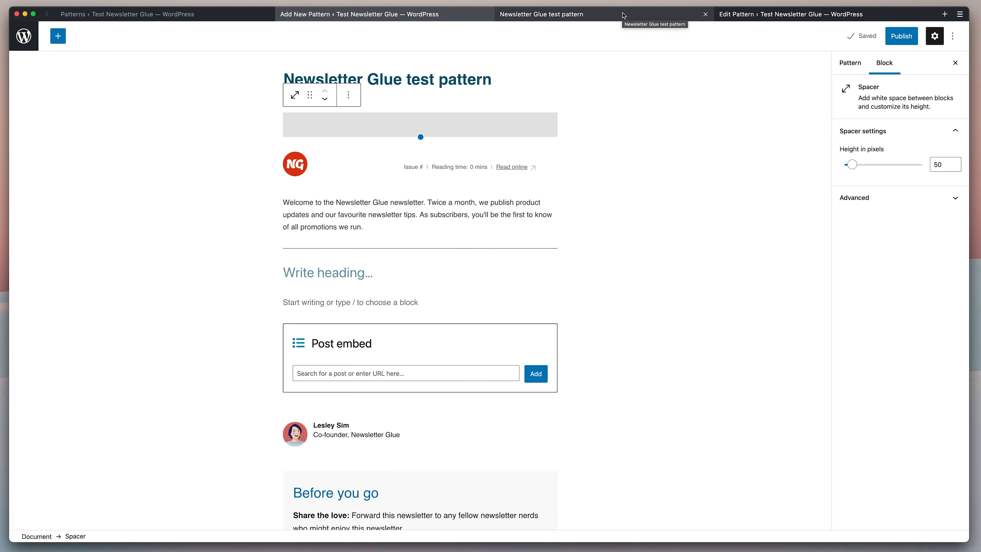
{"action": "left_click", "coordinate": [623, 16]}
{"action": "key", "text": "super+r"}
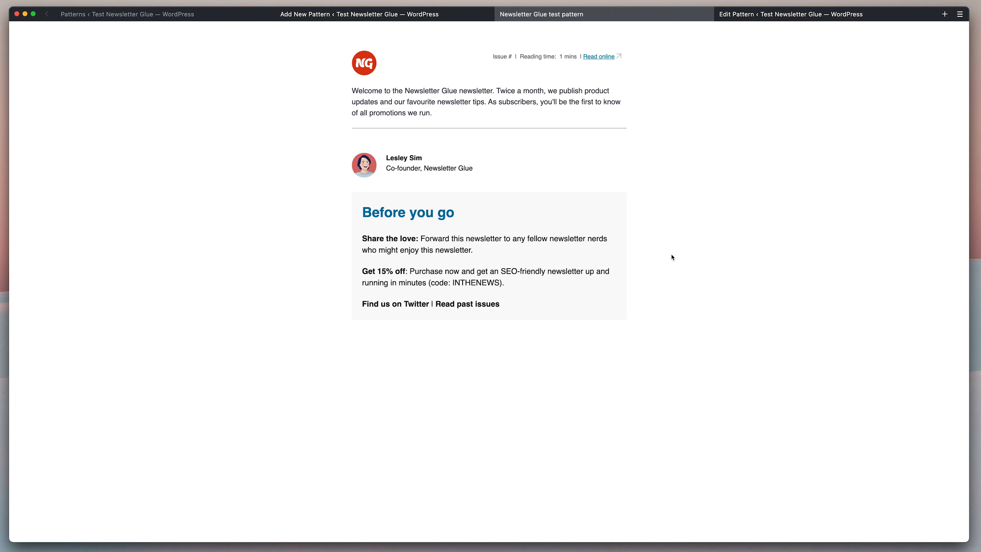
Start a new newsletter titled 'Introducing the Newsletter Editor'.
{"action": "left_click", "coordinate": [376, 15]}
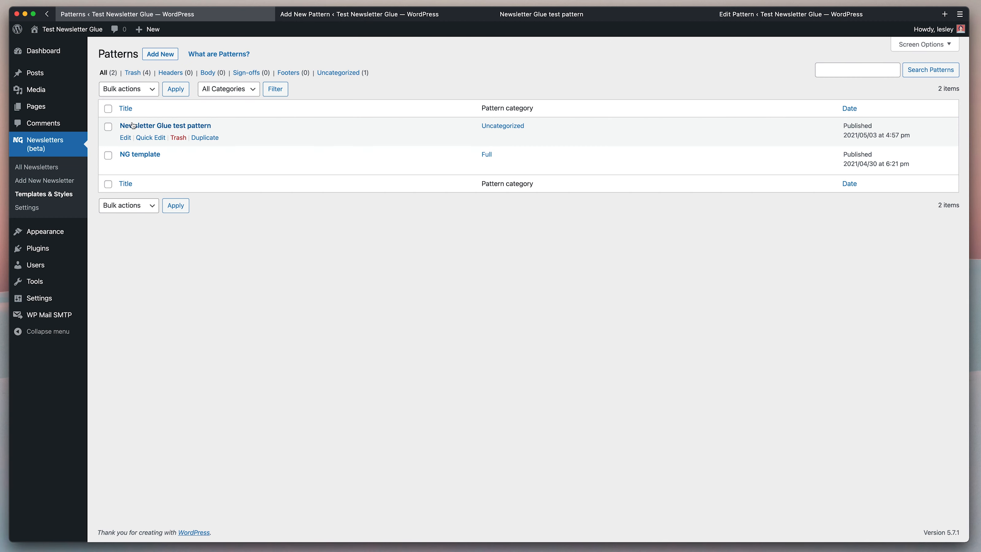
{"action": "left_click", "coordinate": [70, 181]}
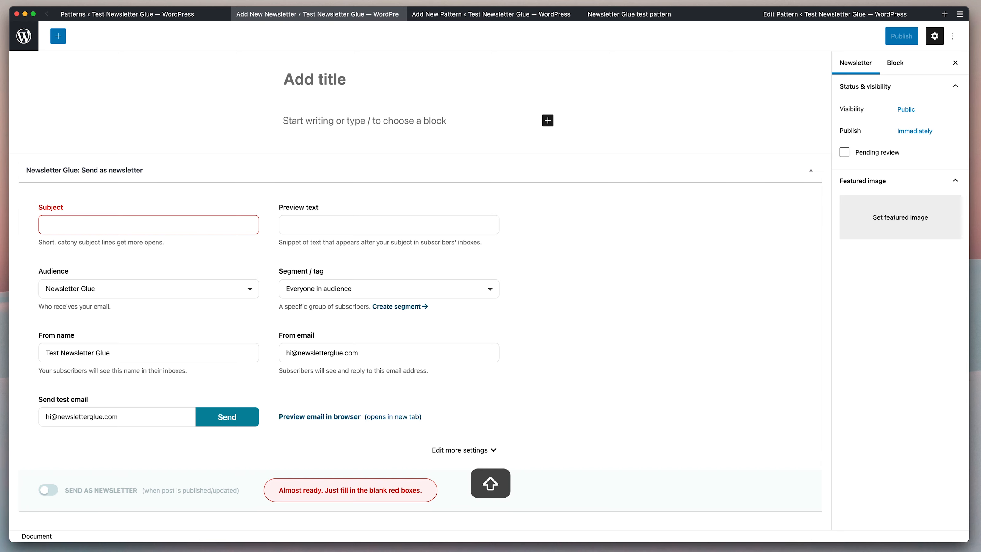
{"action": "type", "text": "Introducing the Newsletter Editor"}
{"action": "left_click", "coordinate": [457, 120]}
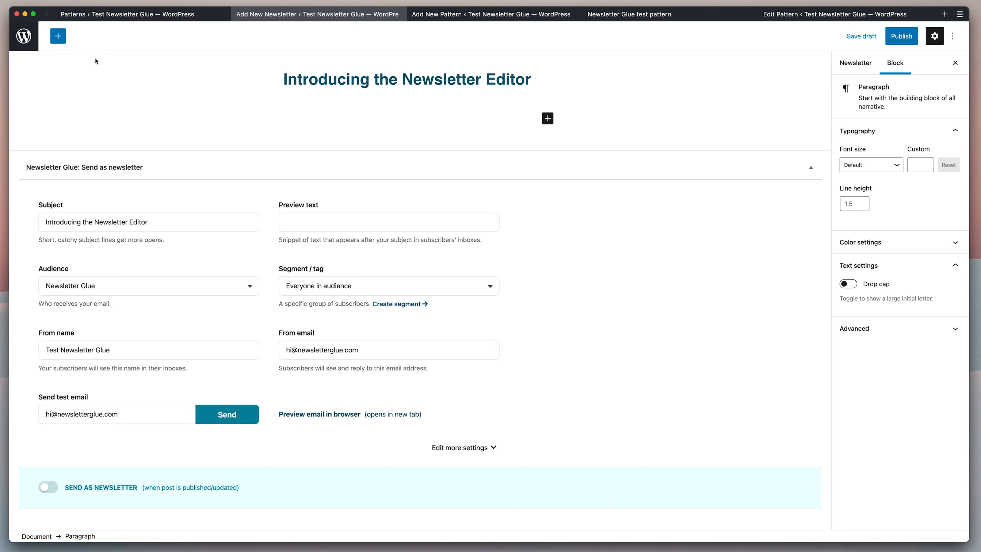
Insert the Newsletter Glue test pattern from the Uncategorized patterns into the body.
{"action": "left_click", "coordinate": [57, 39]}
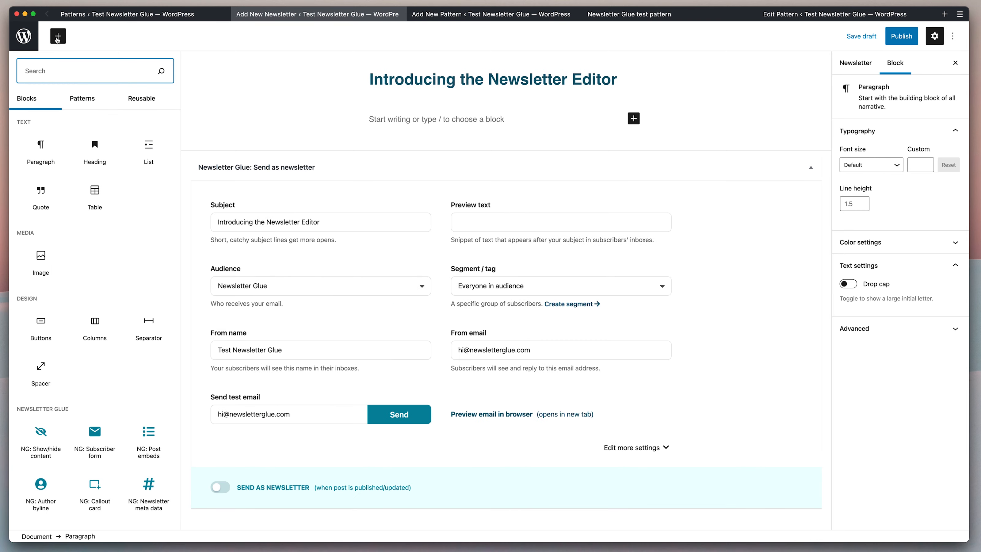
{"action": "left_click", "coordinate": [87, 101]}
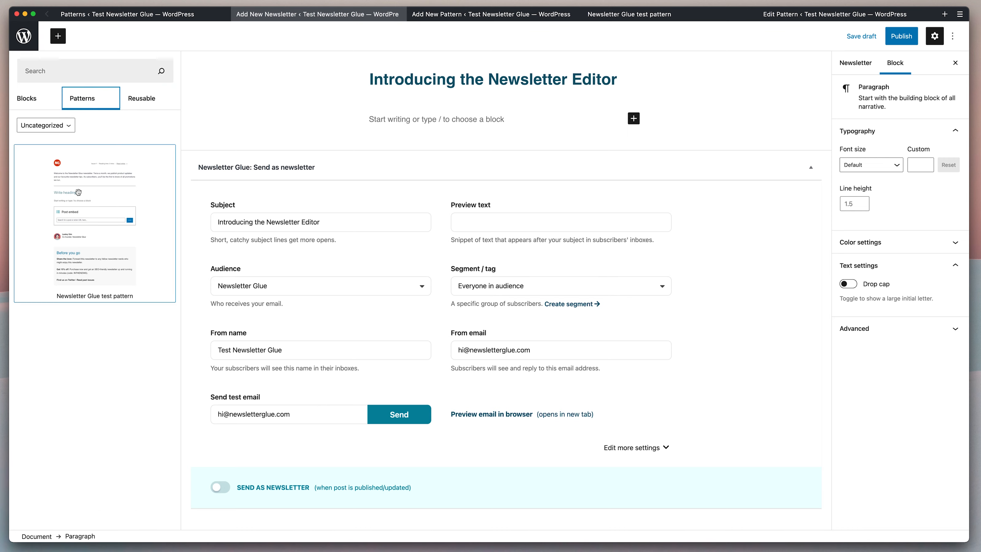
{"action": "left_click", "coordinate": [54, 130]}
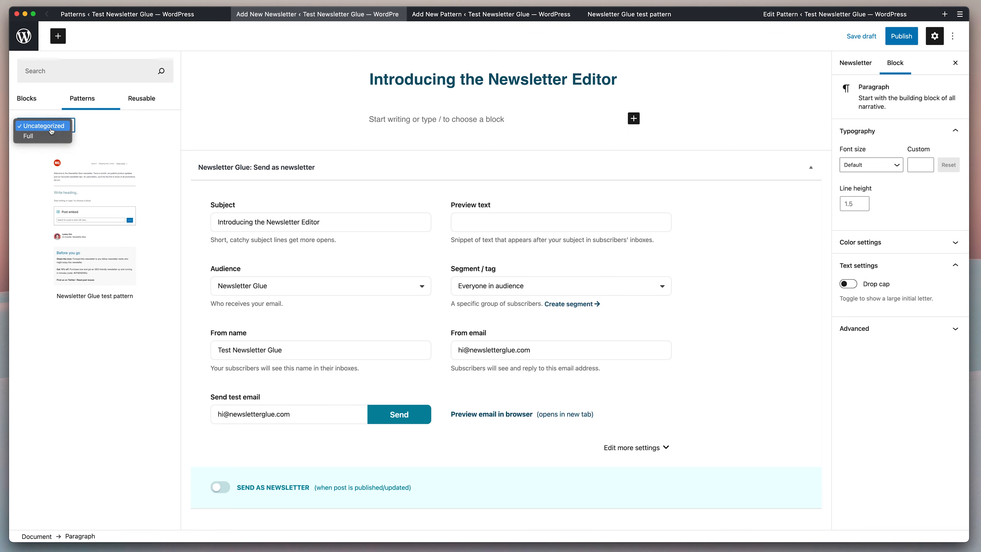
{"action": "left_click", "coordinate": [84, 131]}
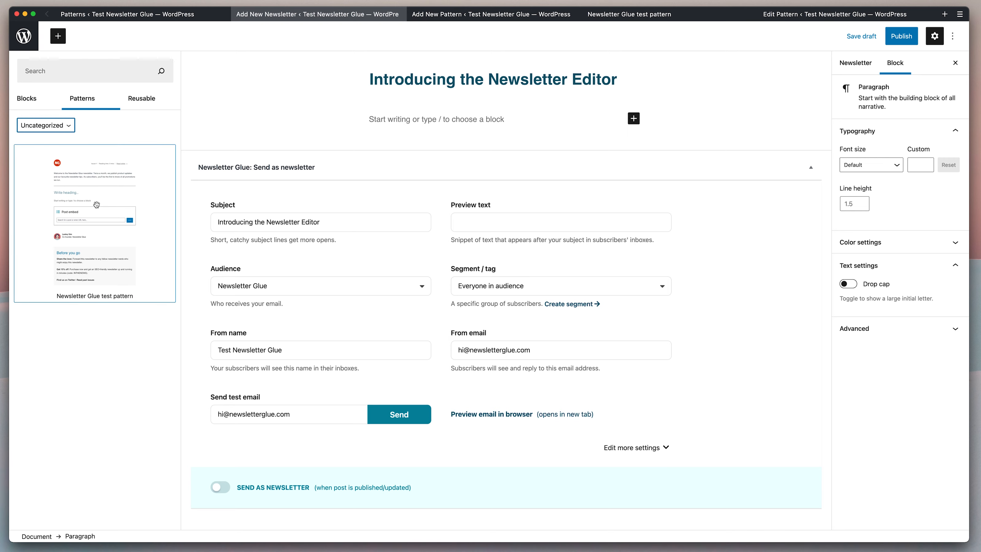
{"action": "left_click", "coordinate": [79, 201]}
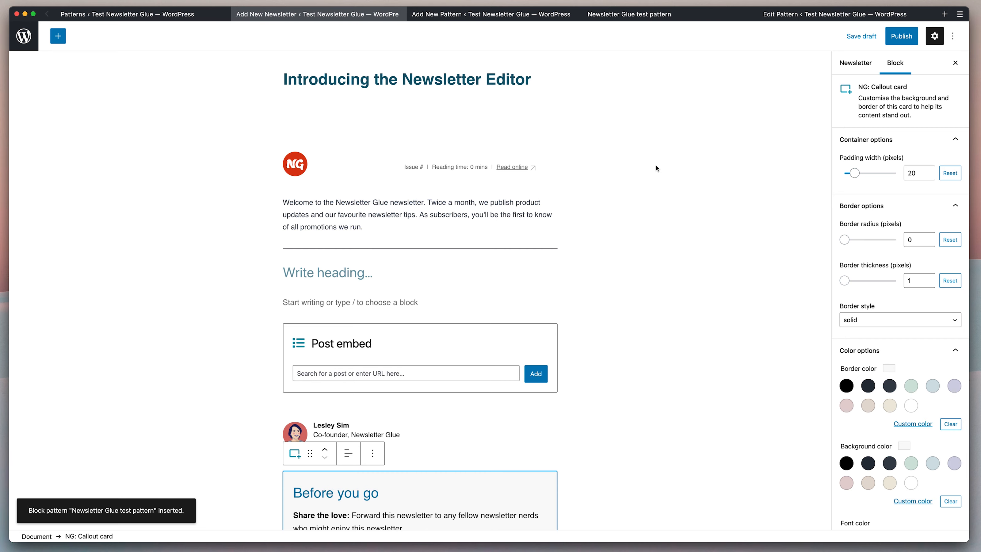
Fill the empty heading with 'Introducing the Newsletter Editor'.
{"action": "scroll", "coordinate": [655, 168], "scroll_direction": "down", "scroll_amount": 3}
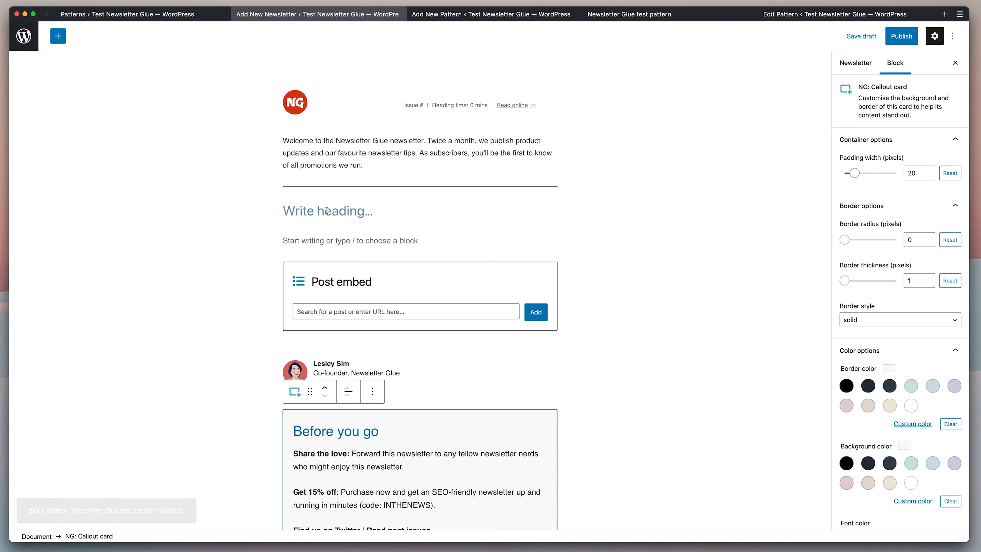
{"action": "left_click", "coordinate": [327, 211]}
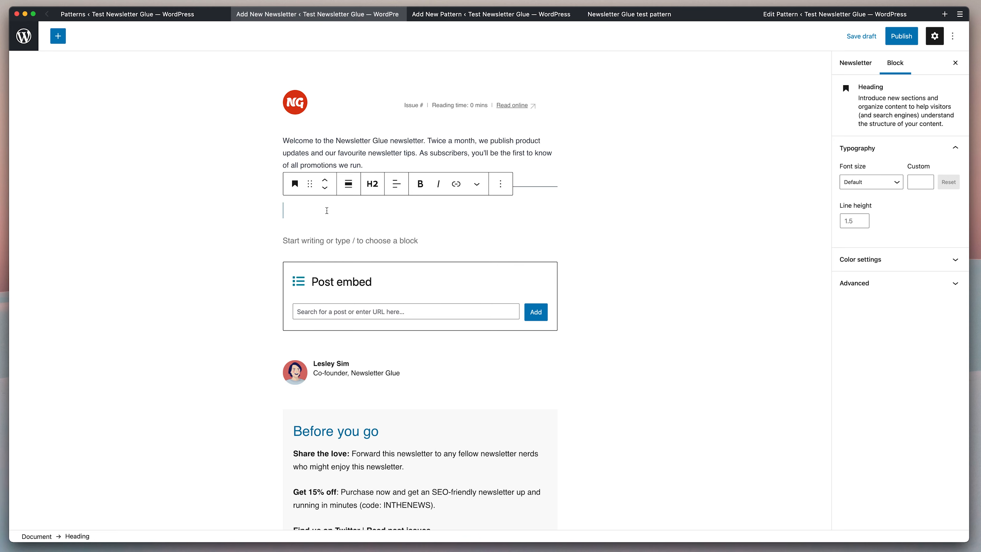
{"action": "type", "text": "Introducing"}
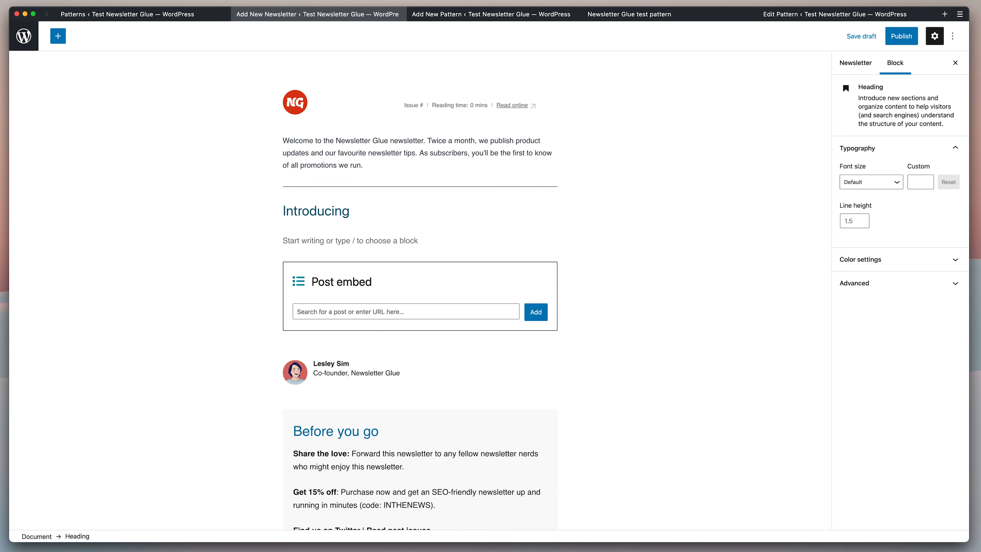
{"action": "scroll", "coordinate": [421, 271], "scroll_direction": "up", "scroll_amount": 2}
{"action": "type", "text": "the Newsletter Editor"}
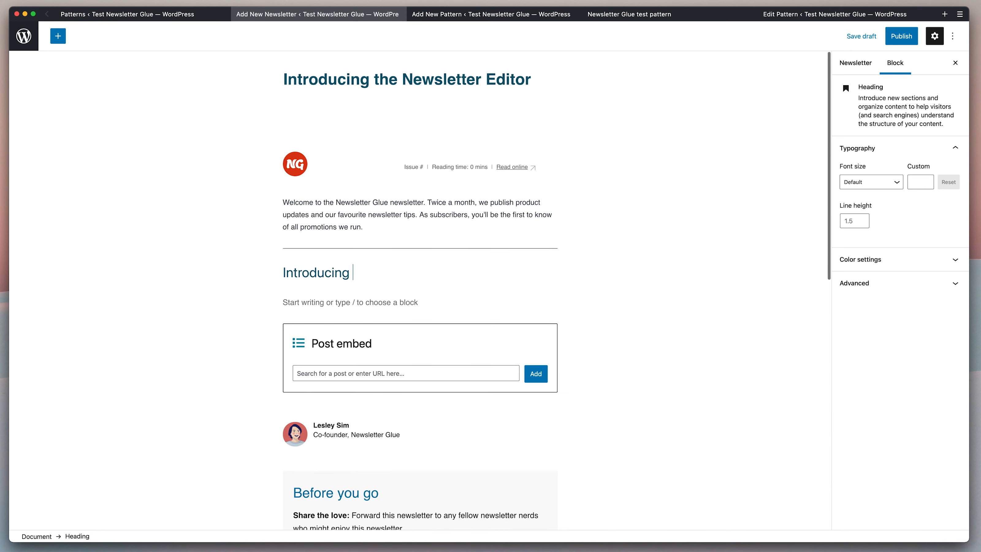
Write the paragraph 'A whole bunch of cool stuff!' under the heading and save the draft.
{"action": "left_click", "coordinate": [329, 304]}
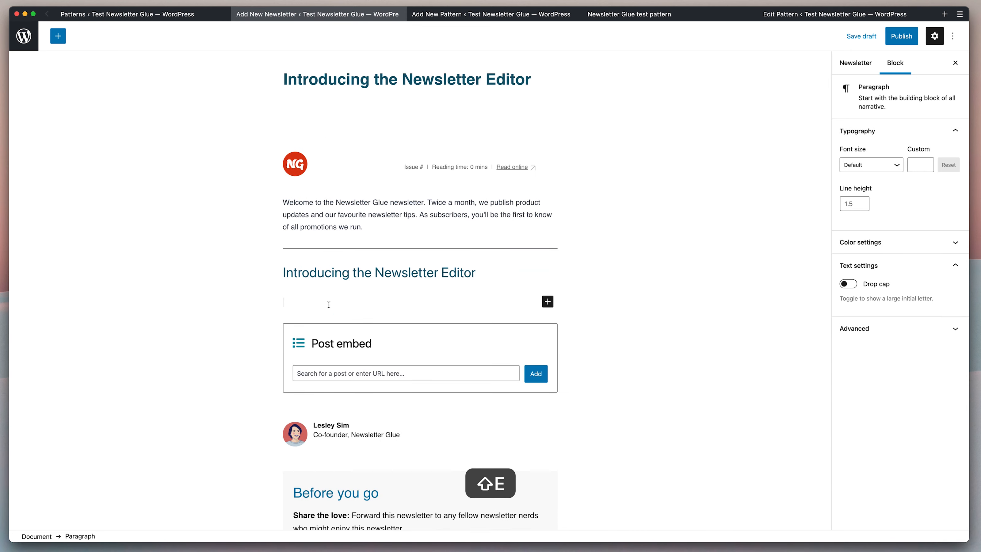
{"action": "type", "text": "A whole bunch of cool stuff!"}
{"action": "scroll", "coordinate": [430, 314], "scroll_direction": "down", "scroll_amount": 1}
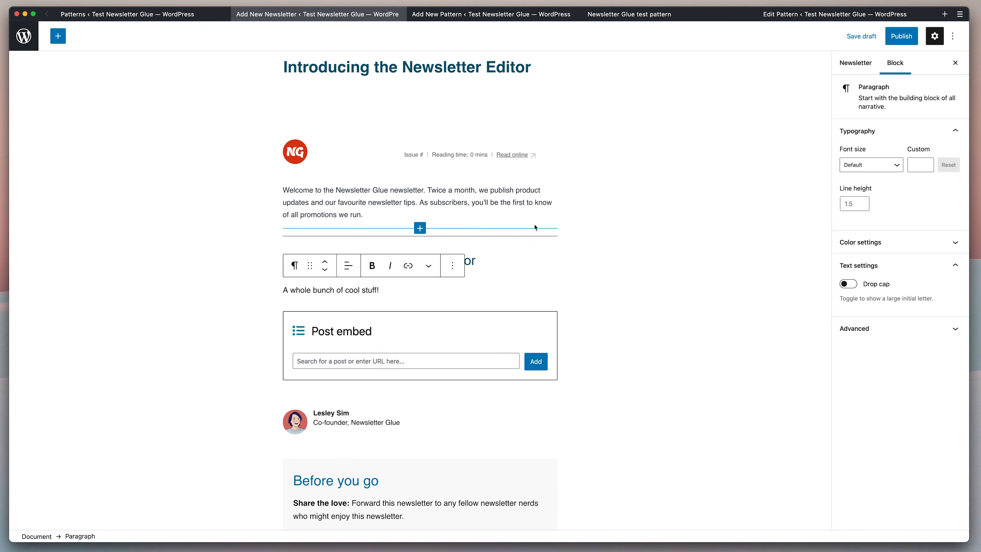
{"action": "key", "text": "super+s"}
{"action": "left_click", "coordinate": [508, 261]}
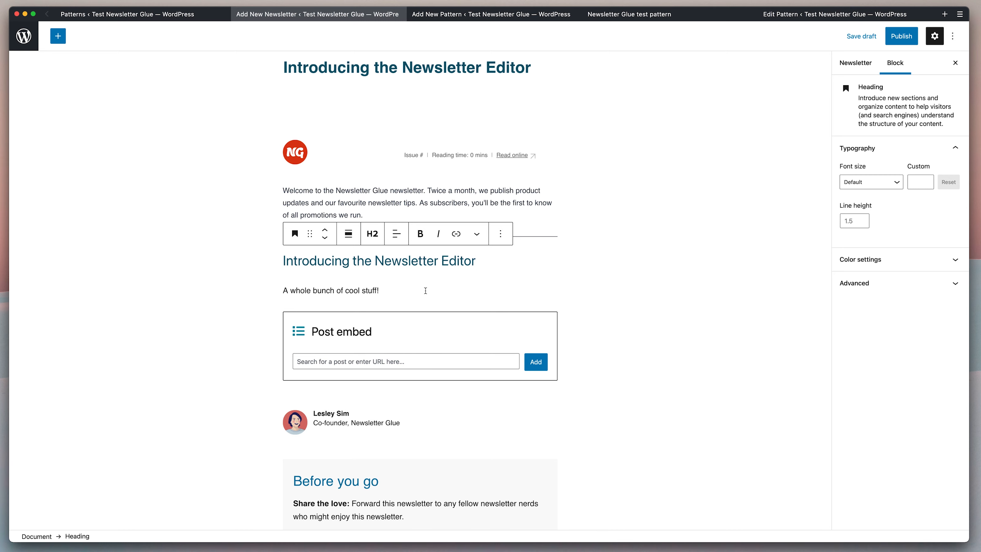
{"action": "scroll", "coordinate": [425, 291], "scroll_direction": "down", "scroll_amount": 4}
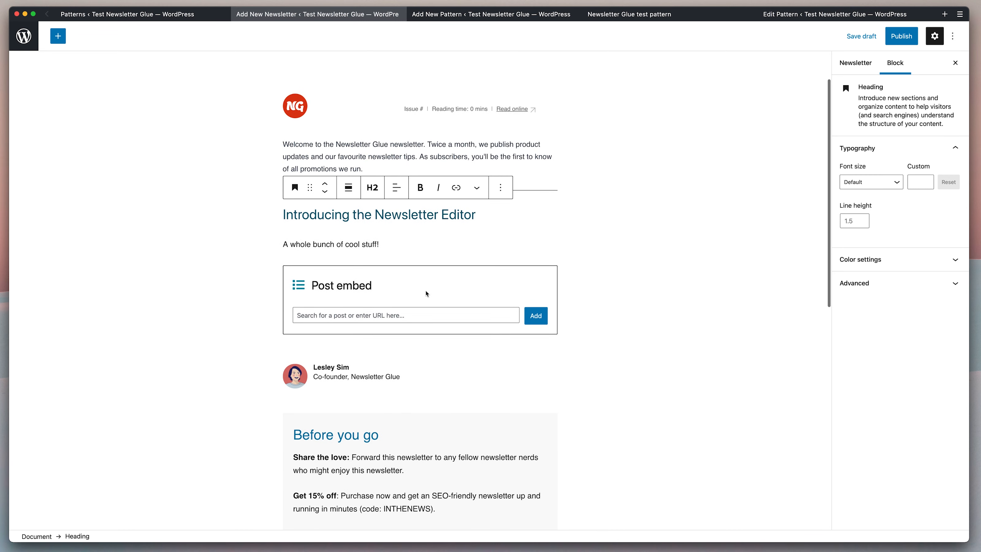
Embed the post 'Let's send this newsletter' in the newsletter's Post embed block.
{"action": "left_click", "coordinate": [430, 318]}
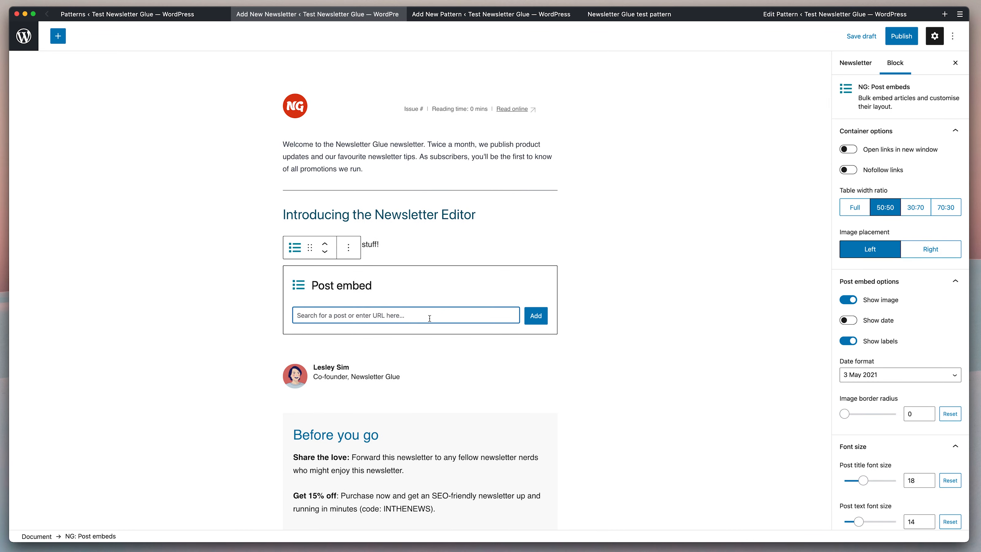
{"action": "left_click", "coordinate": [410, 338]}
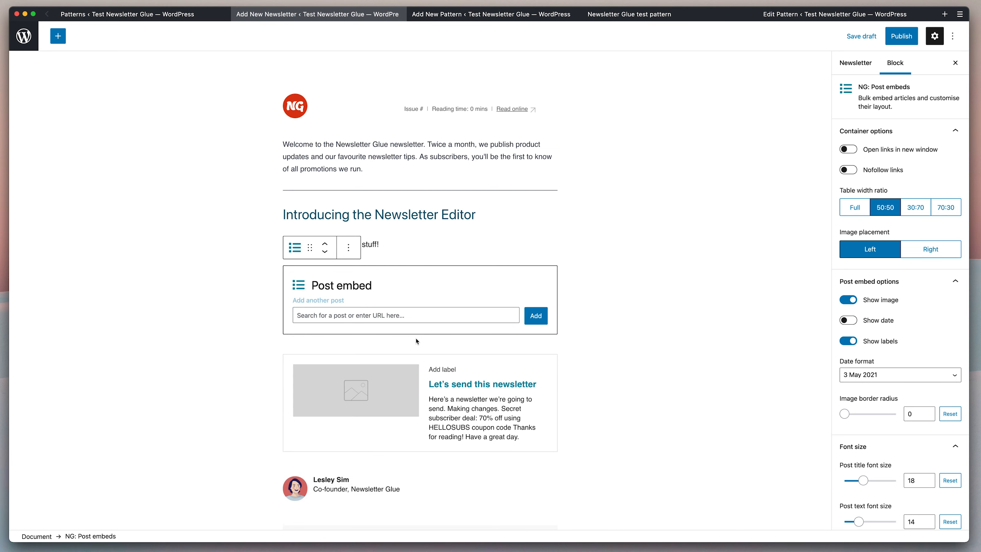
{"action": "scroll", "coordinate": [607, 404], "scroll_direction": "down", "scroll_amount": 5}
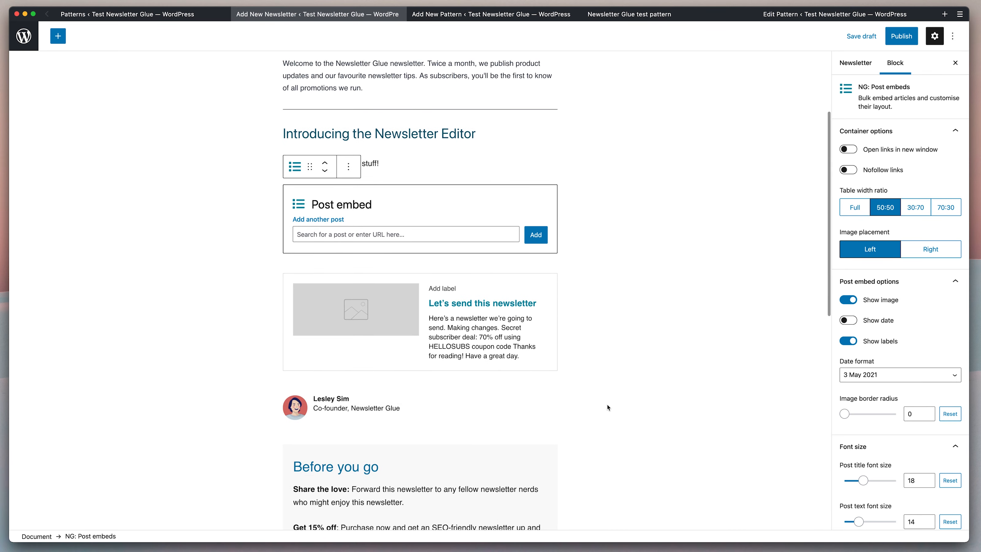
{"action": "mouse_move", "coordinate": [308, 313]}
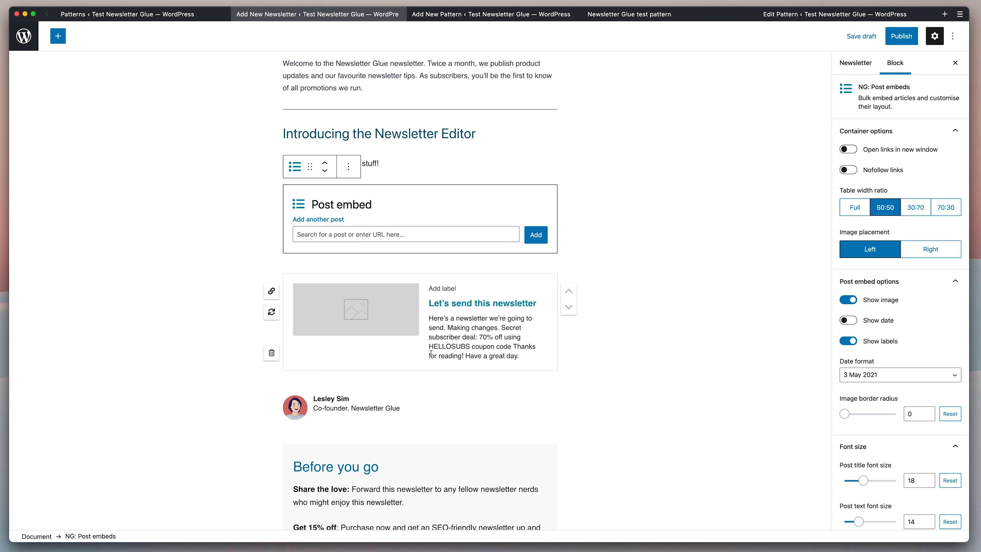
{"action": "scroll", "coordinate": [617, 400], "scroll_direction": "down", "scroll_amount": 3}
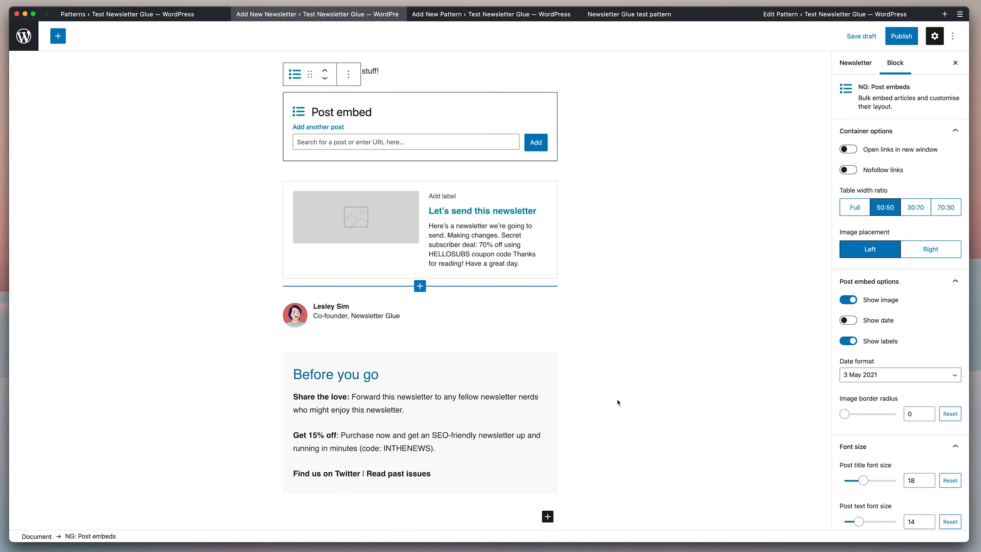
{"action": "scroll", "coordinate": [617, 402], "scroll_direction": "up", "scroll_amount": 7}
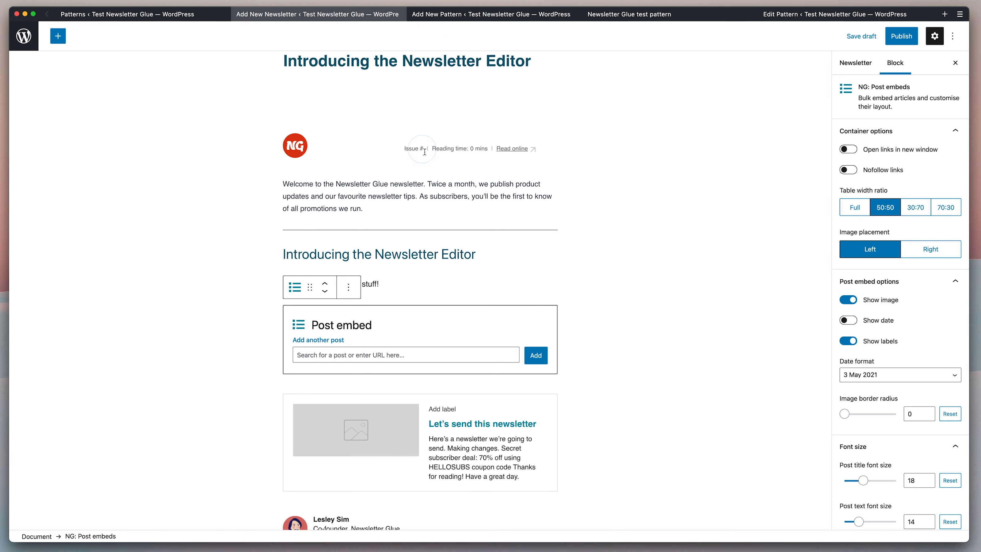
Set the issue number in the NG: Newsletter meta data block to 1.
{"action": "left_click", "coordinate": [440, 164]}
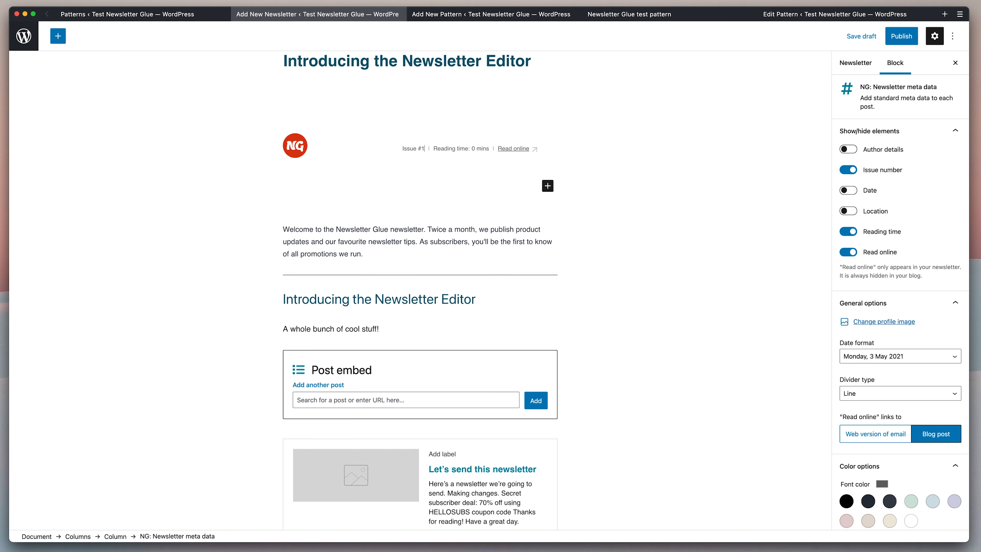
{"action": "left_click", "coordinate": [615, 292]}
{"action": "scroll", "coordinate": [616, 292], "scroll_direction": "down", "scroll_amount": 1}
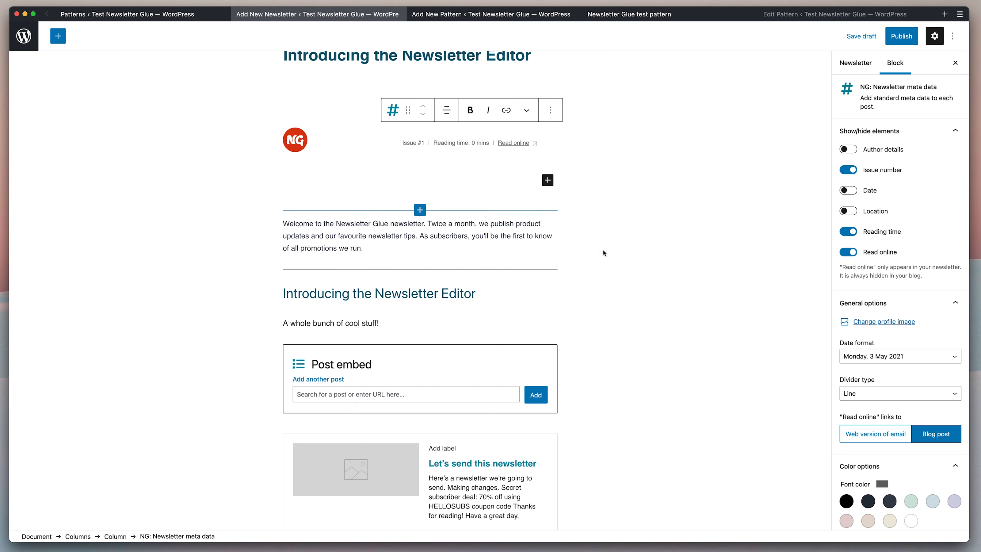
{"action": "scroll", "coordinate": [625, 256], "scroll_direction": "down", "scroll_amount": 5}
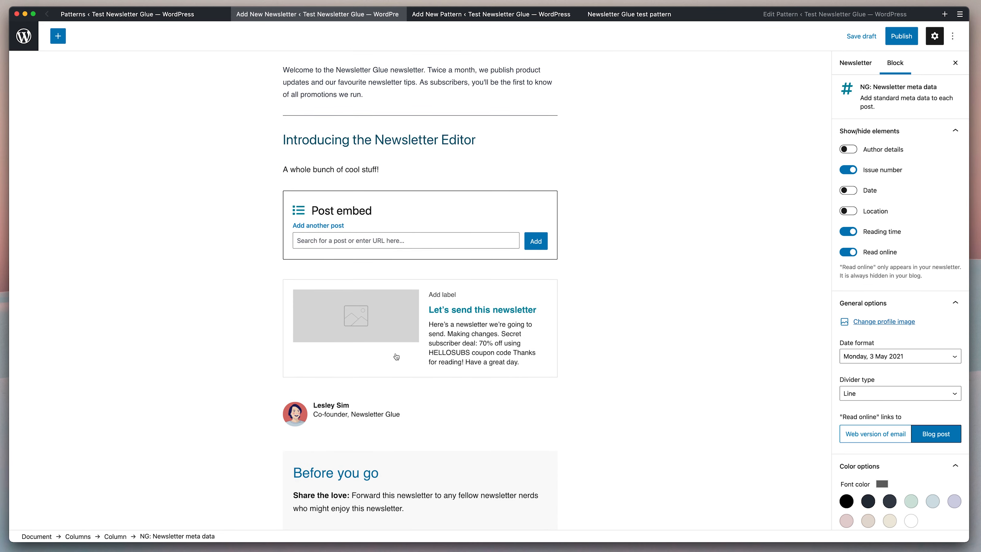
{"action": "scroll", "coordinate": [663, 349], "scroll_direction": "down", "scroll_amount": 2}
{"action": "scroll", "coordinate": [665, 351], "scroll_direction": "down", "scroll_amount": 10}
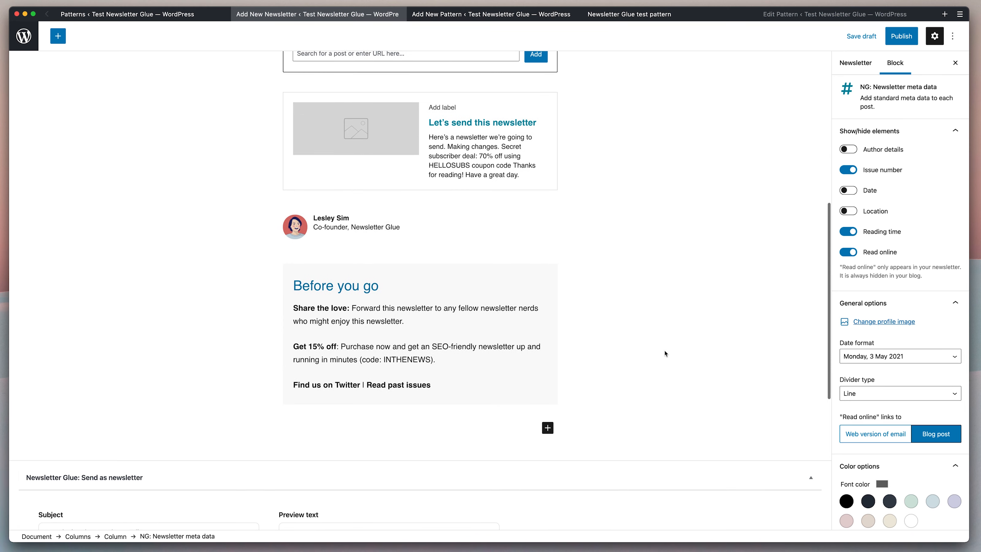
{"action": "scroll", "coordinate": [663, 349], "scroll_direction": "down", "scroll_amount": 3}
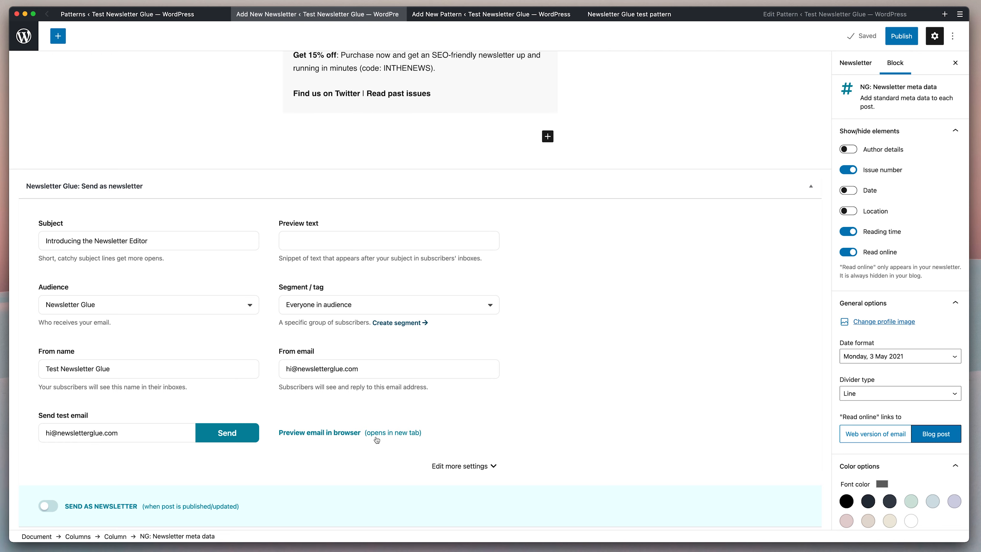
Preview the newsletter email in a new browser tab, then return to the editor.
{"action": "left_click", "coordinate": [364, 434]}
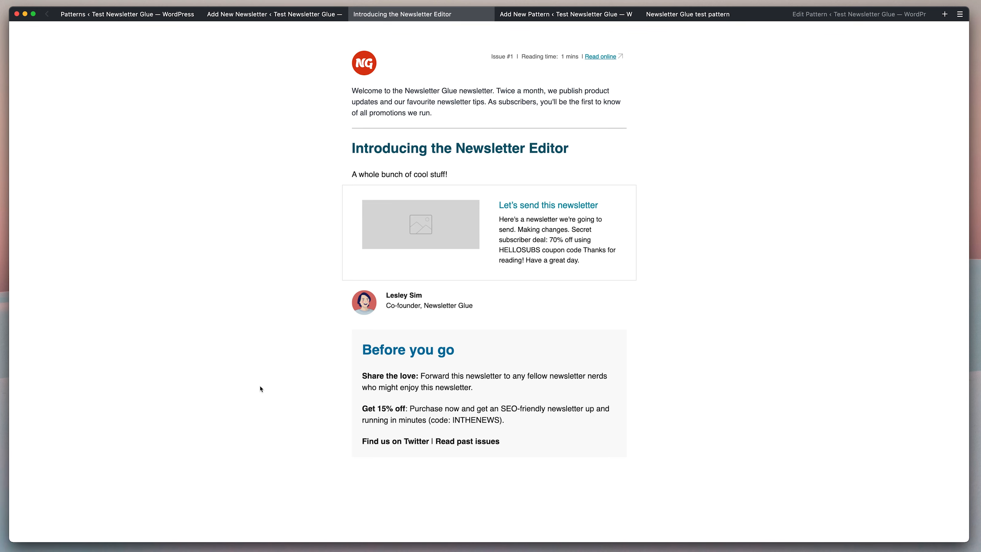
{"action": "key", "text": "ctrl+shift+Tab"}
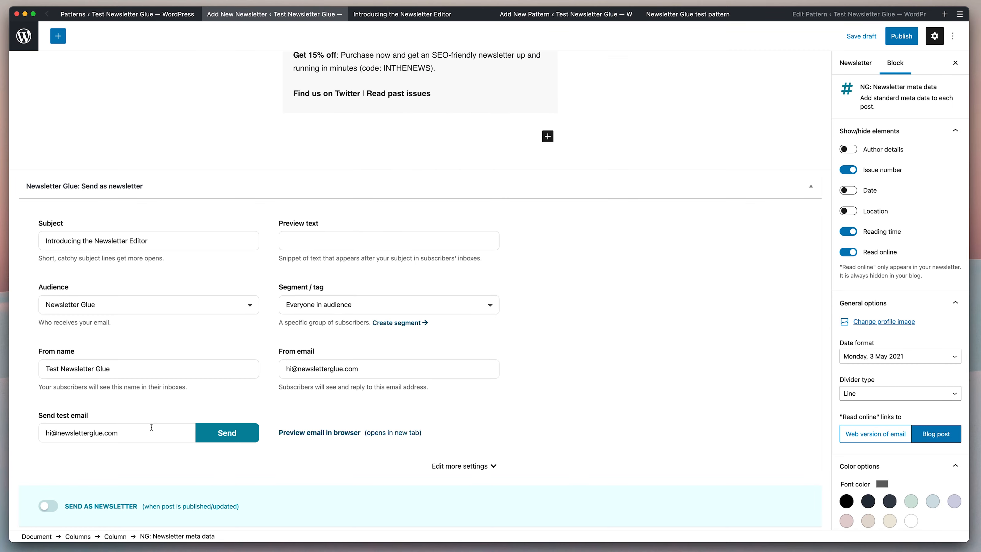
Send a test email of the newsletter and scroll through the received message.
{"action": "left_click", "coordinate": [226, 433]}
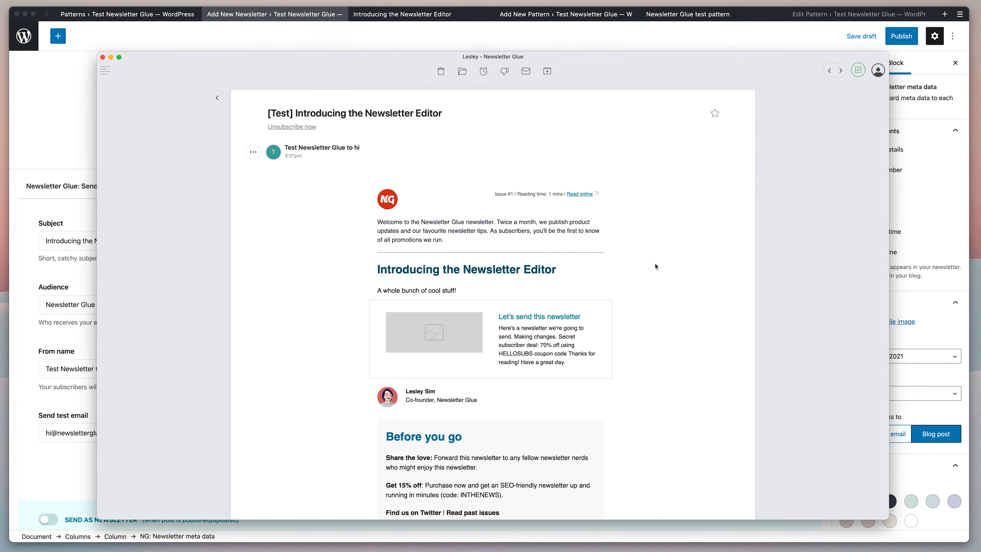
{"action": "scroll", "coordinate": [656, 266], "scroll_direction": "down", "scroll_amount": 3}
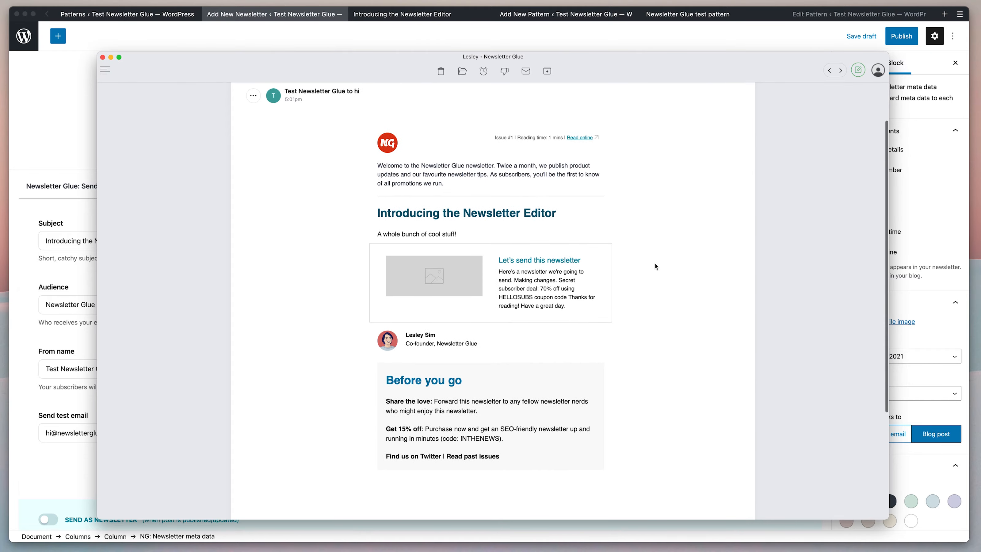
{"action": "scroll", "coordinate": [655, 266], "scroll_direction": "down", "scroll_amount": 2}
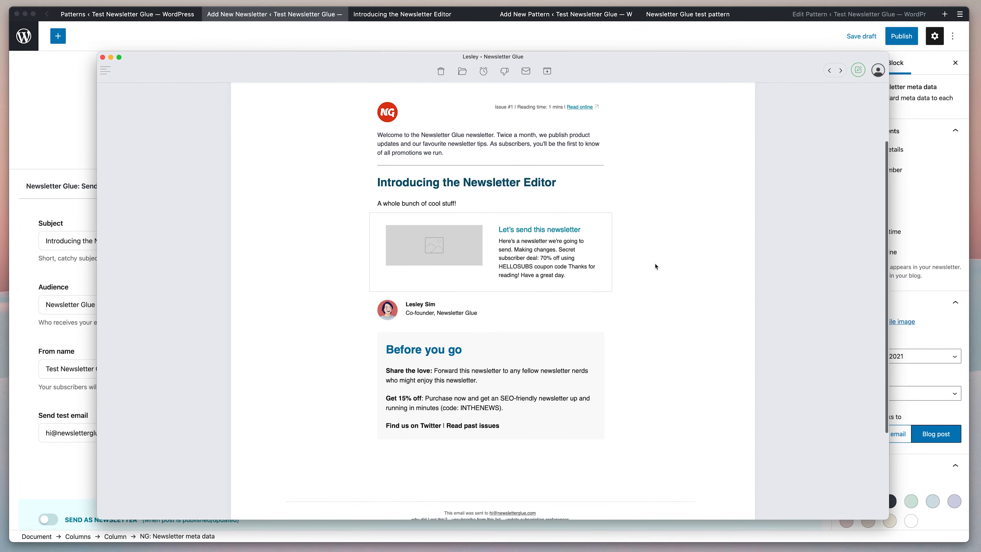